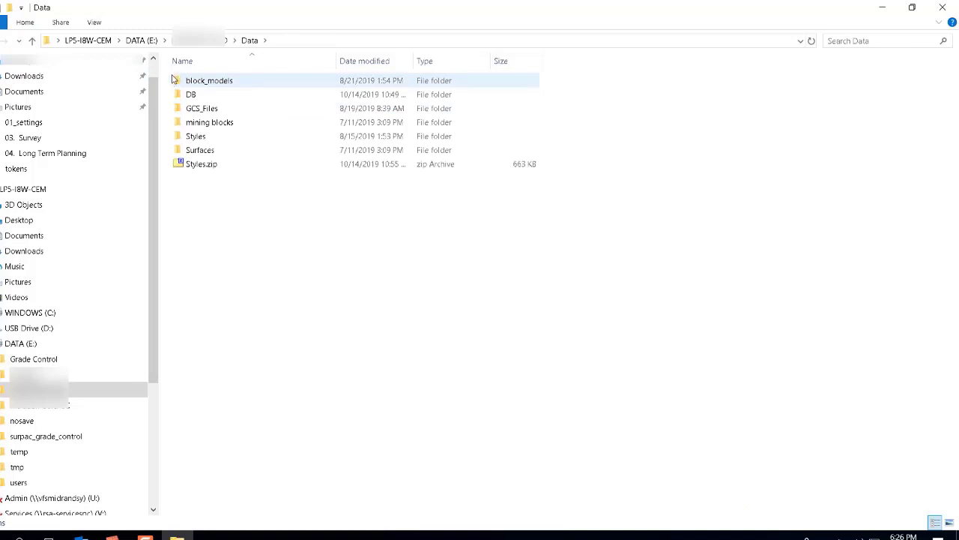
- Examine the contents of the DB, block_models and mining blocks folders inside the Data folder, then return to its parent folder
double_click(177, 95)
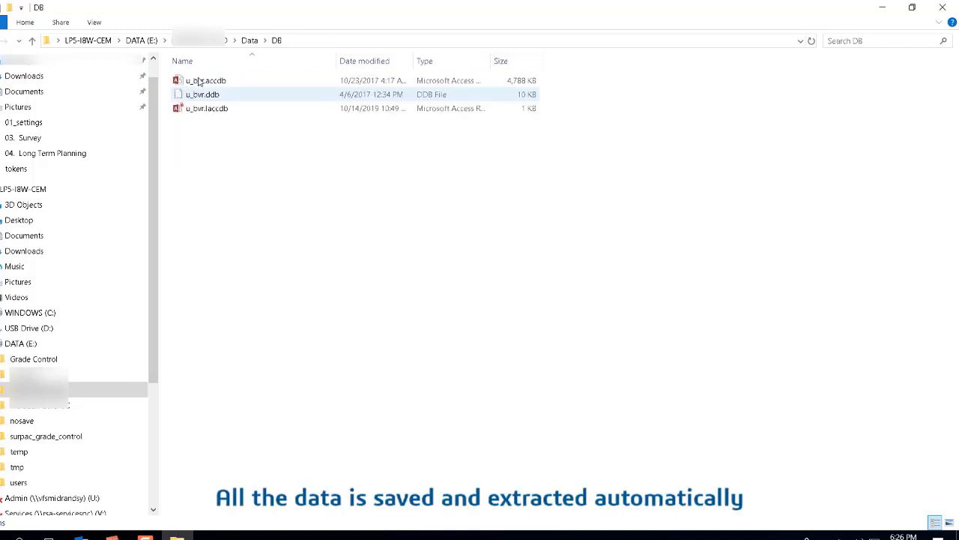
key("alt+Left")
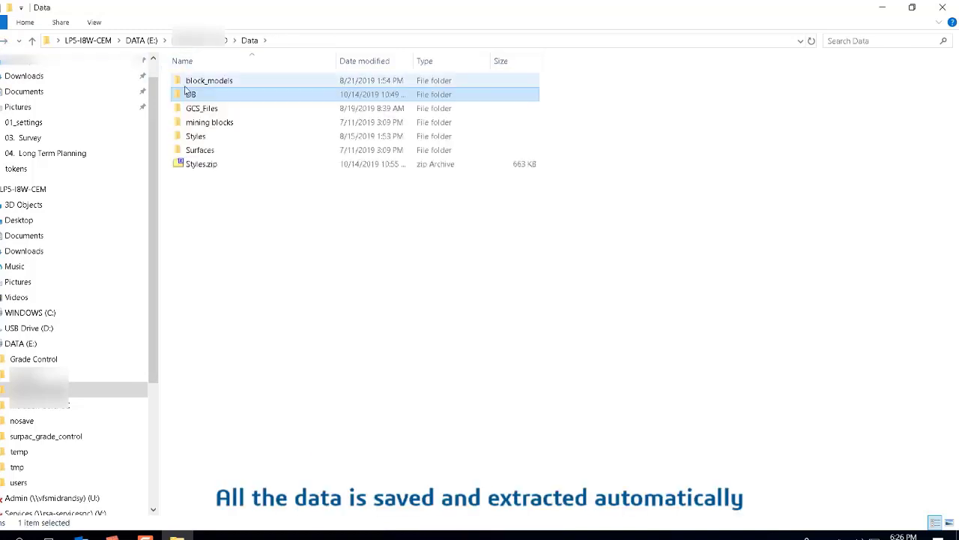
double_click(184, 80)
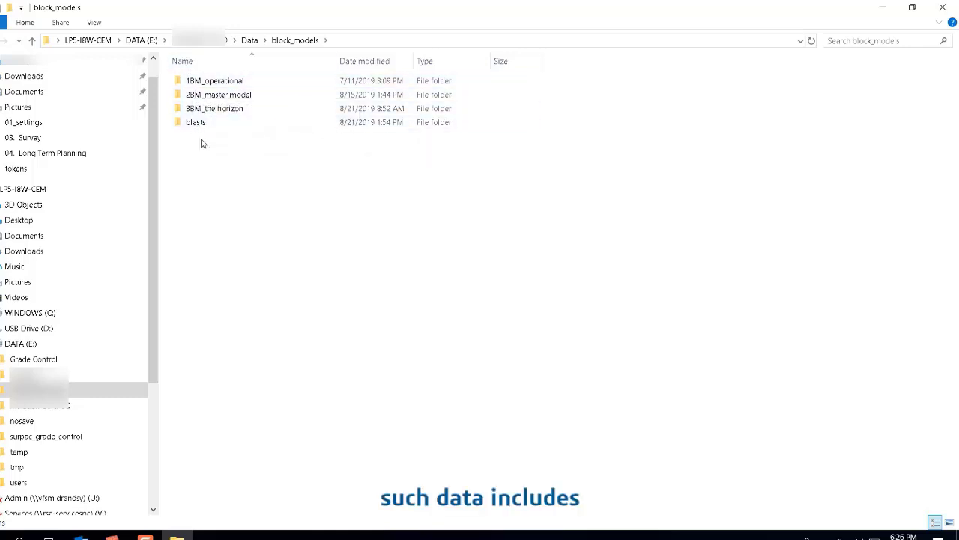
key("alt+Left")
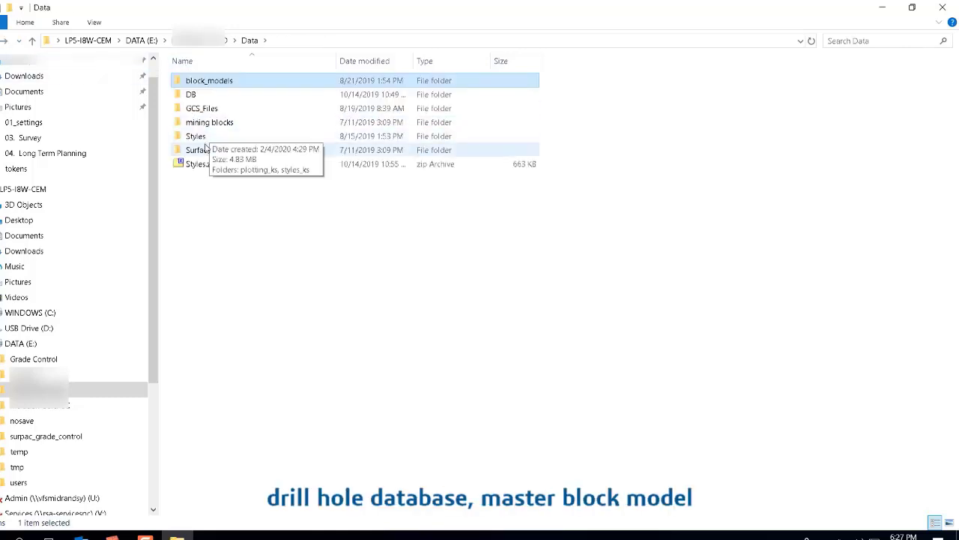
left_click(180, 123)
double_click(180, 122)
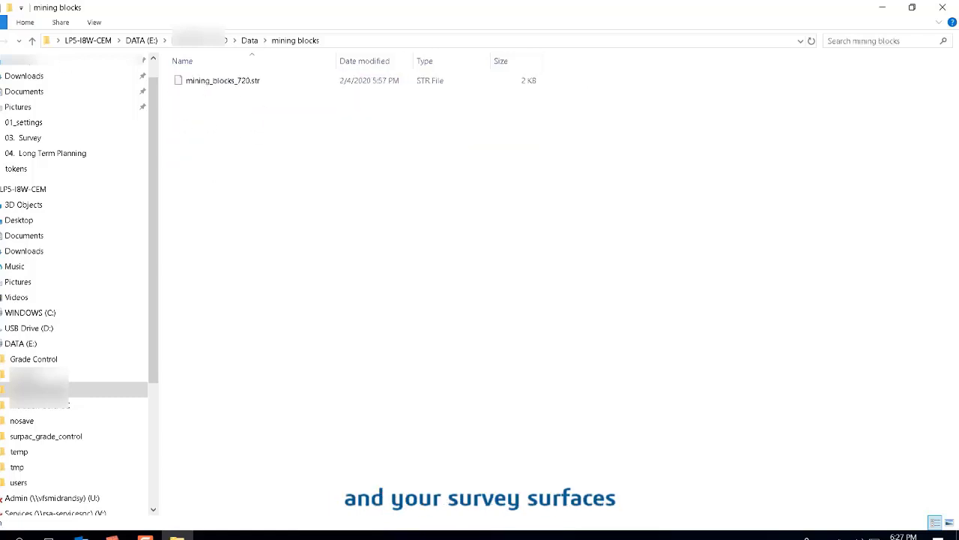
key("alt+Left")
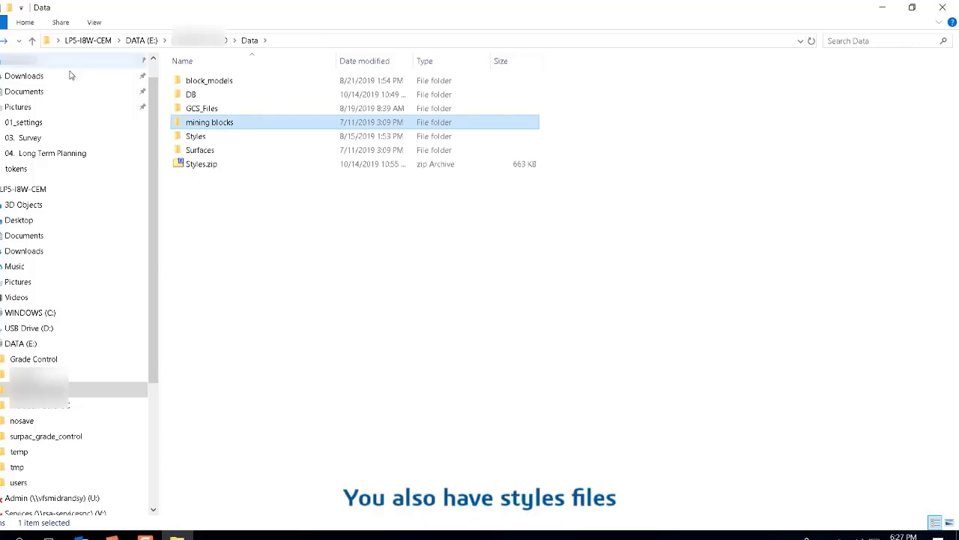
mouse_move(221, 136)
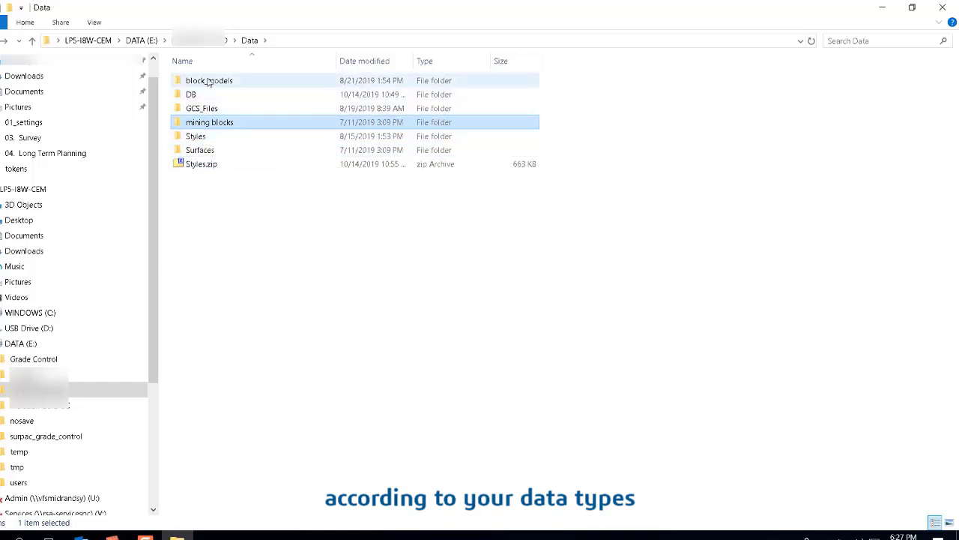
left_click(32, 40)
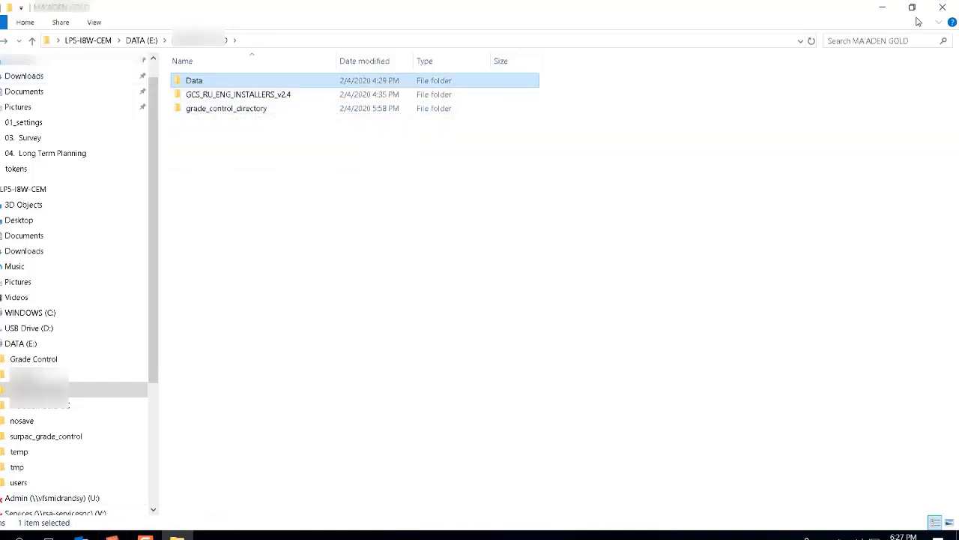
- Switch to GEOVIA Surpac and set grade_control_directory as the working directory
left_click(882, 8)
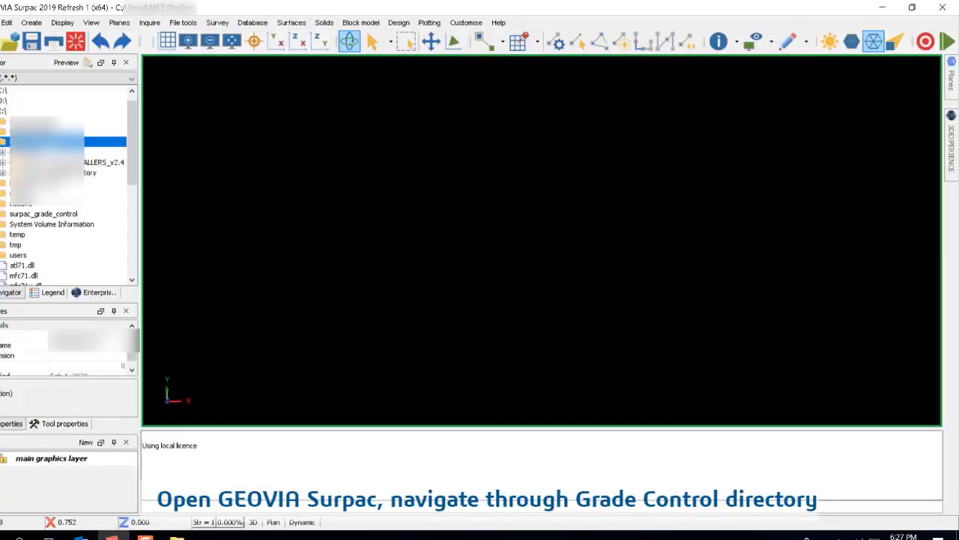
left_click(97, 173)
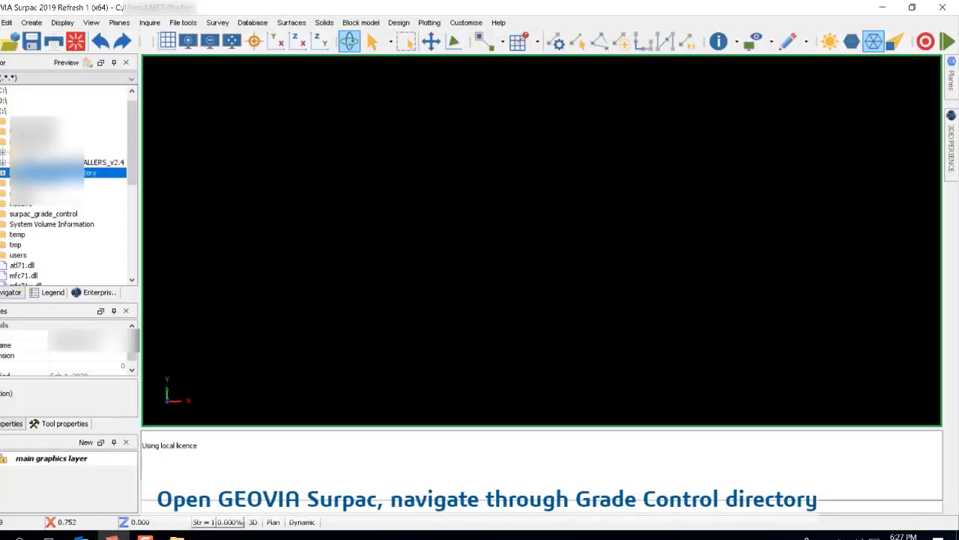
right_click(97, 174)
left_click(112, 180)
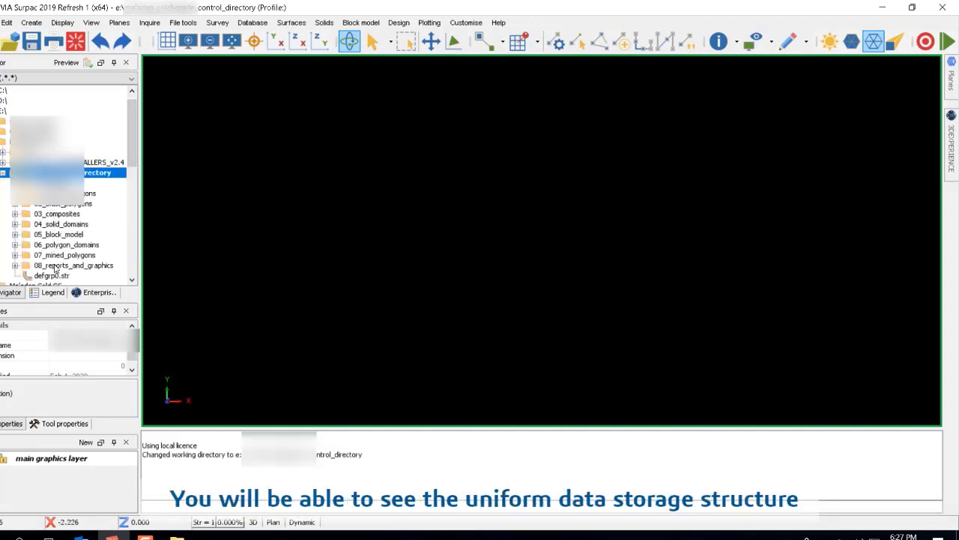
left_click(3, 152)
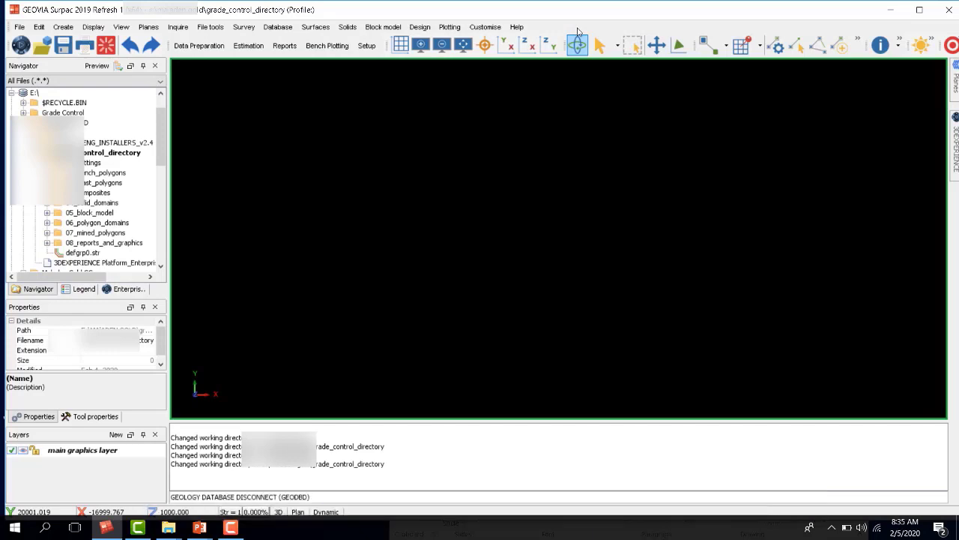
- Turn the Grade Control menu off and back on
right_click(578, 30)
mouse_move(602, 52)
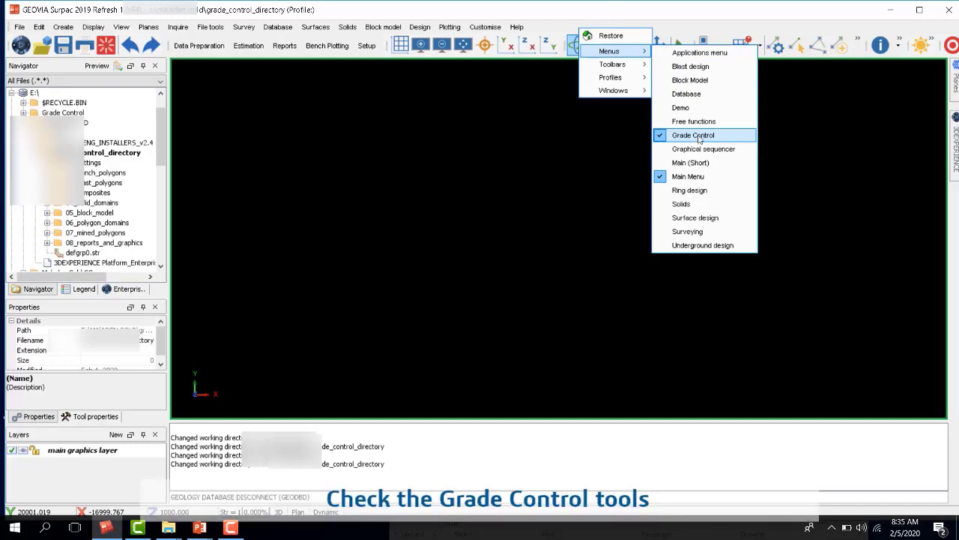
left_click(559, 113)
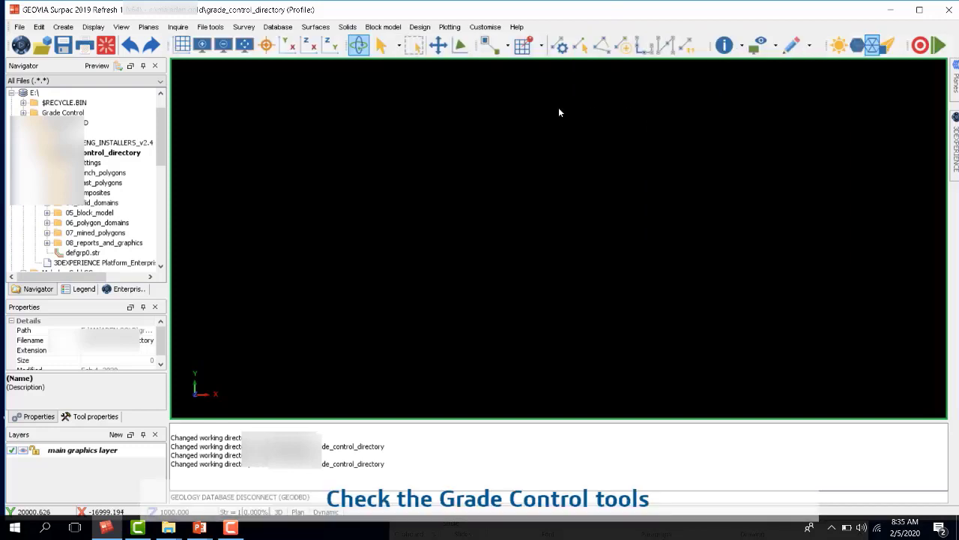
right_click(567, 23)
left_click(674, 127)
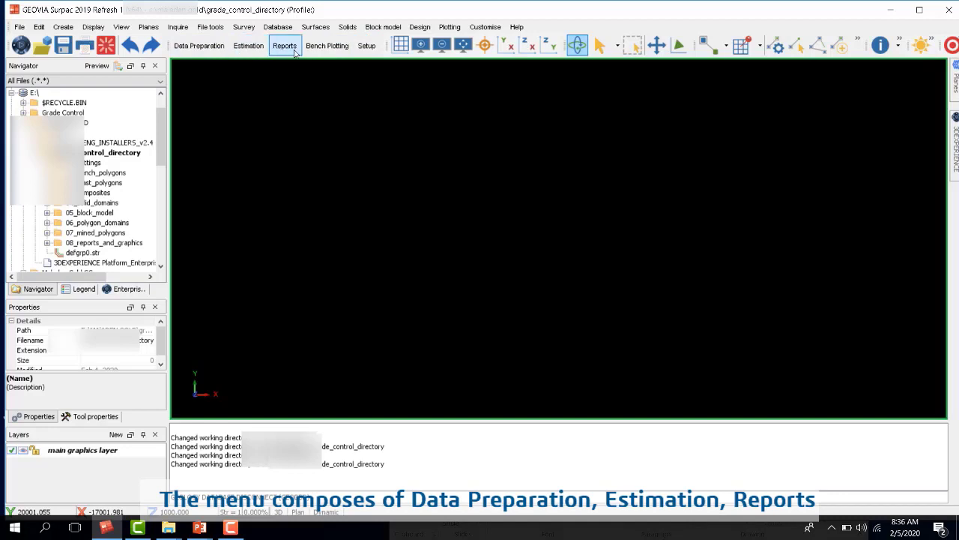
- Open the grade control setup and accept the configured grade control directory, GC database and block model paths
left_click(366, 48)
key("Return")
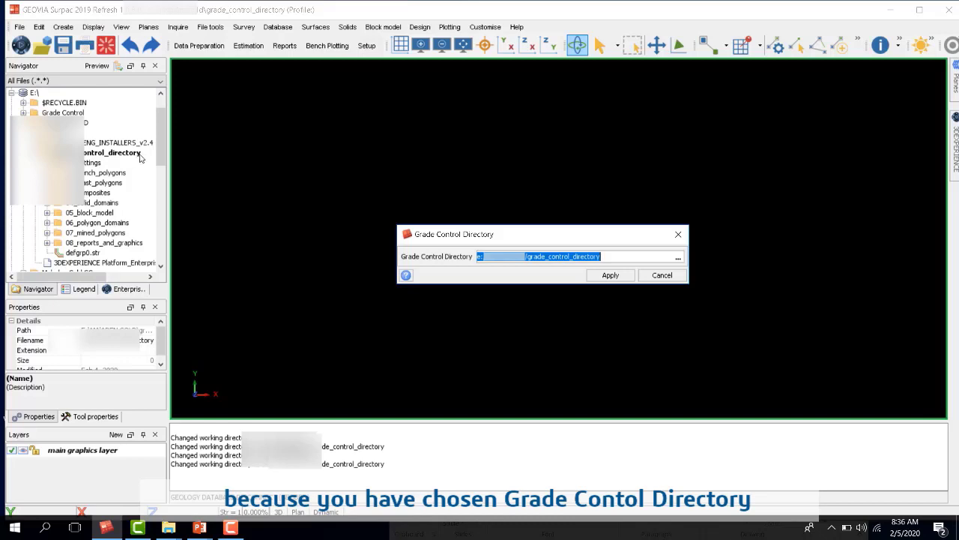
left_click(610, 275)
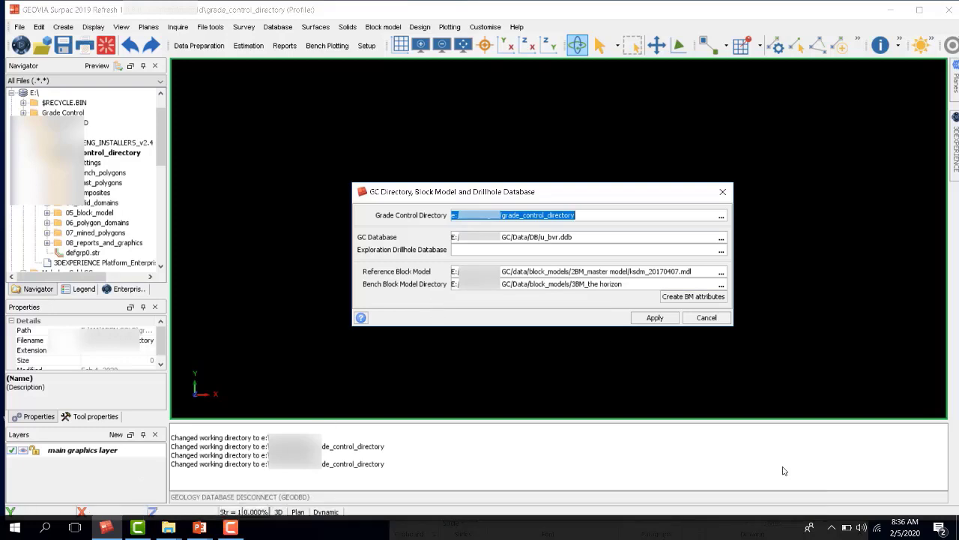
left_click(655, 318)
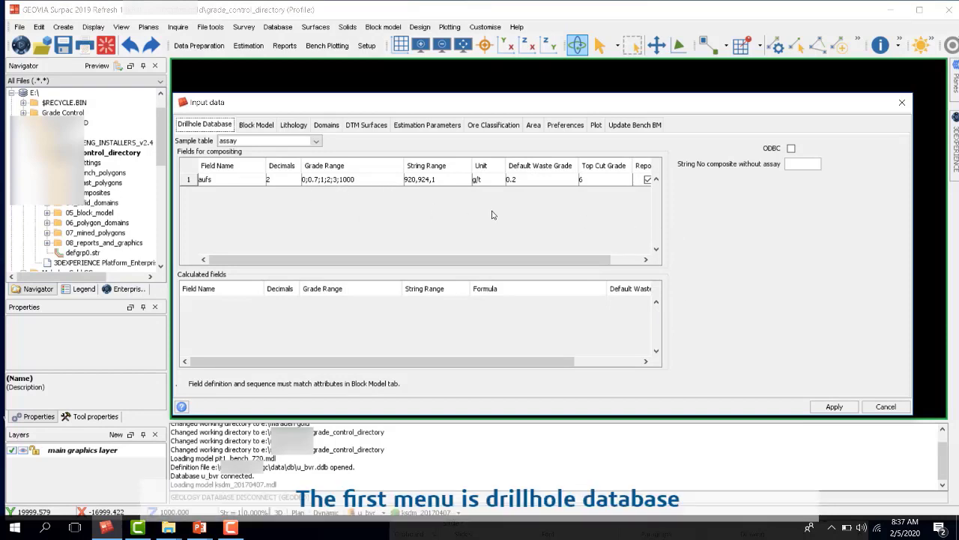
- Choose assay as the sample table and add the c_tc field to the fields for compositing
left_click(316, 142)
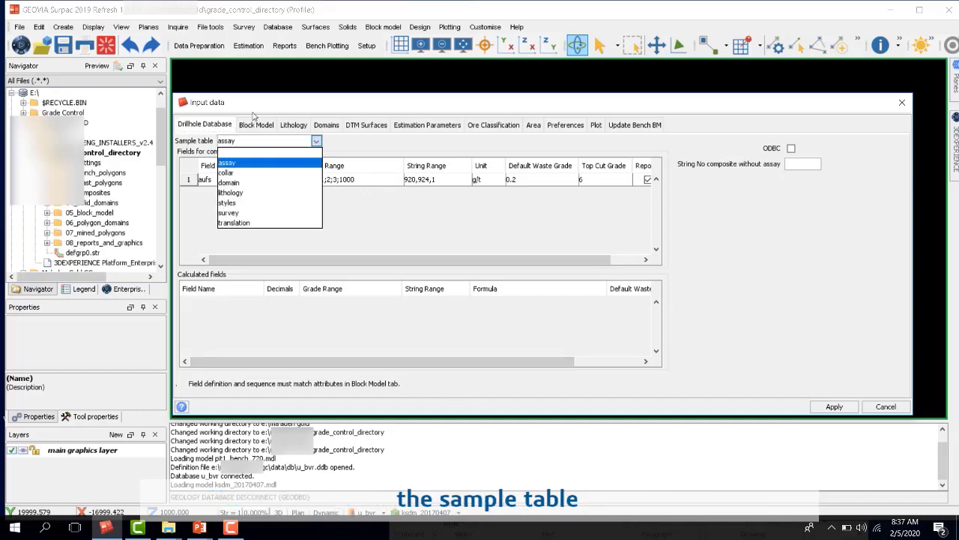
left_click(303, 163)
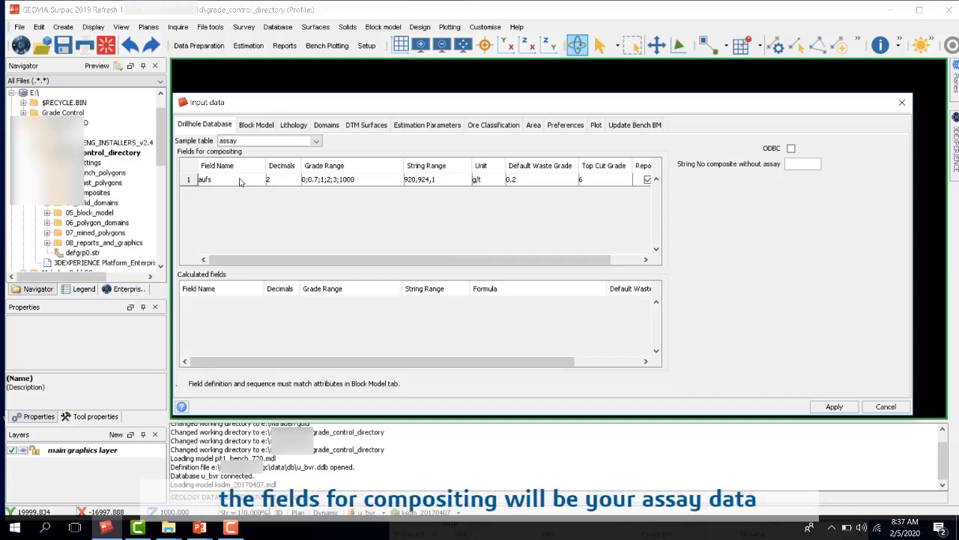
right_click(199, 190)
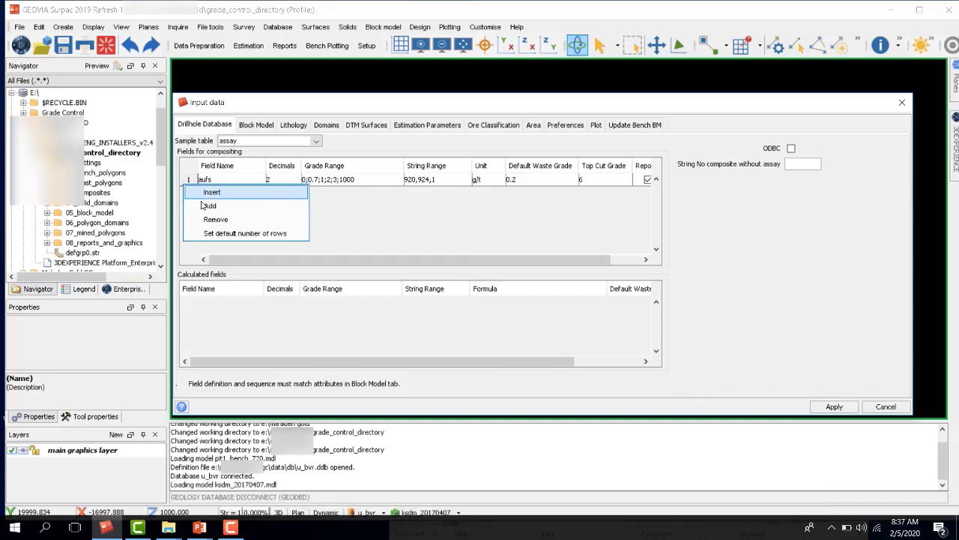
left_click(201, 205)
left_click(259, 194)
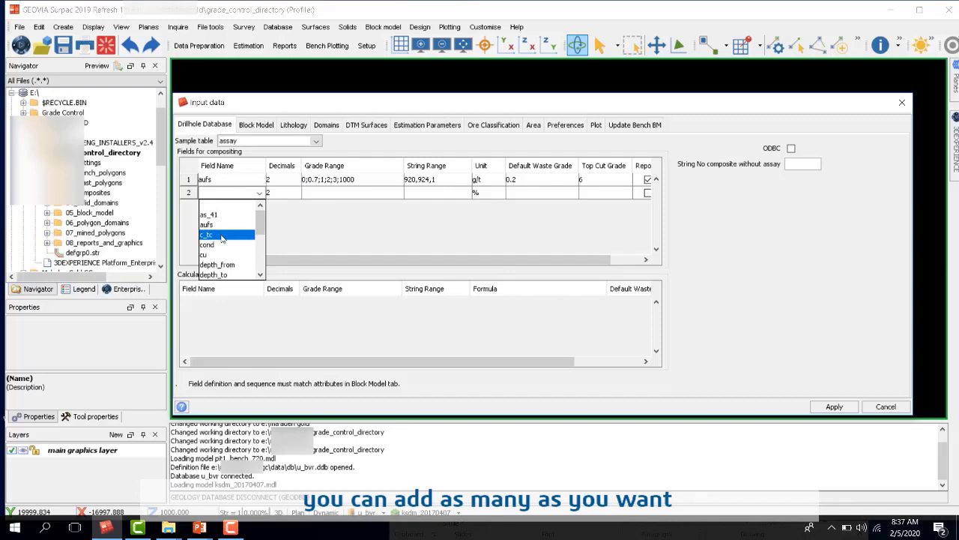
left_click(222, 239)
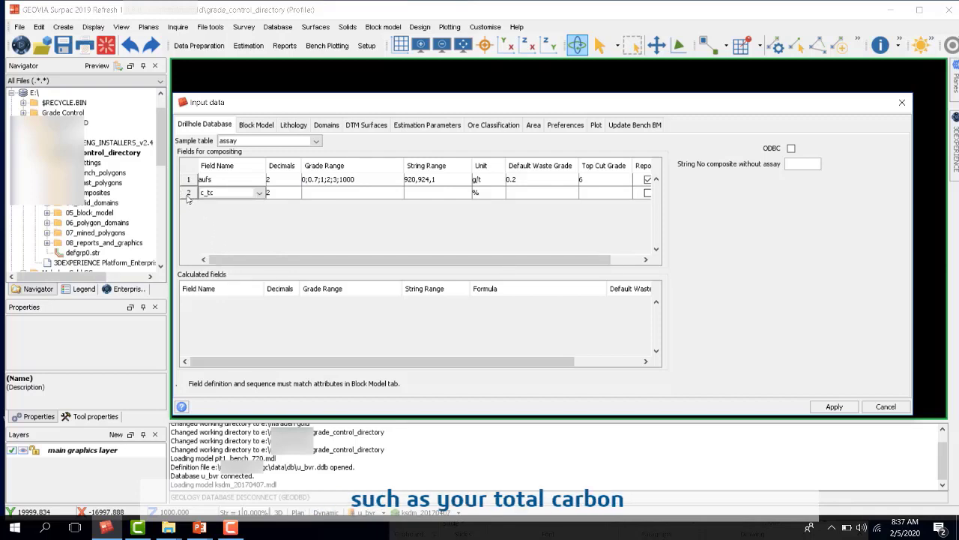
- Add the s_tc field as a third row in the fields for compositing
right_click(189, 197)
left_click(217, 215)
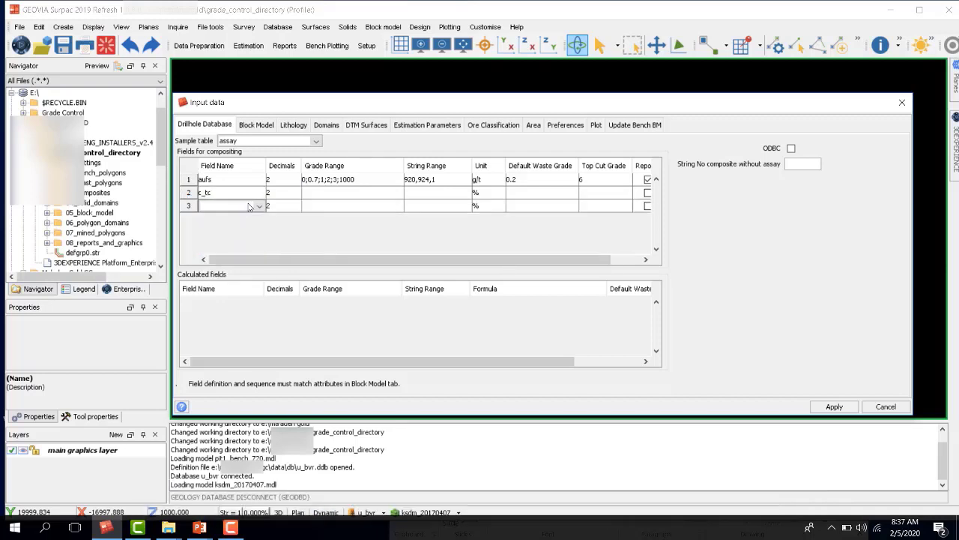
left_click(257, 206)
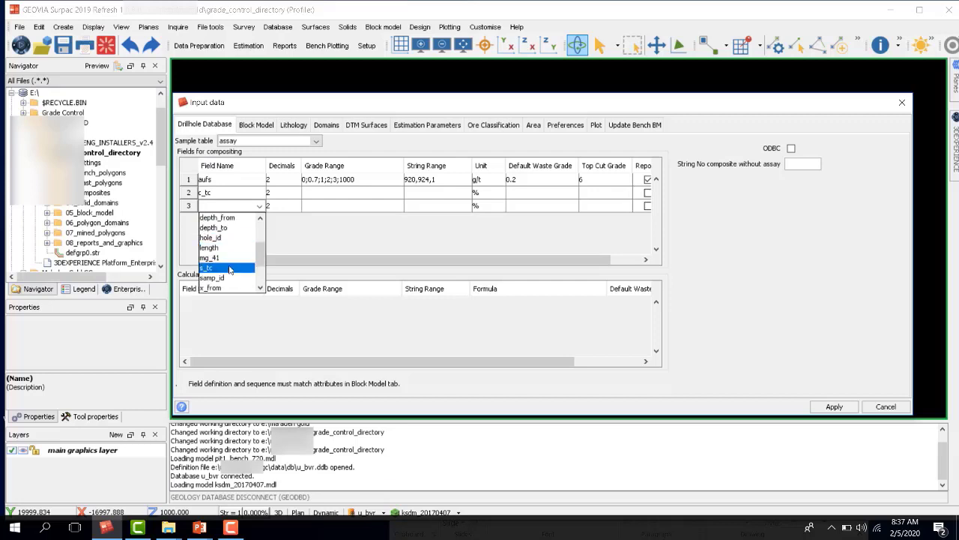
left_click(224, 270)
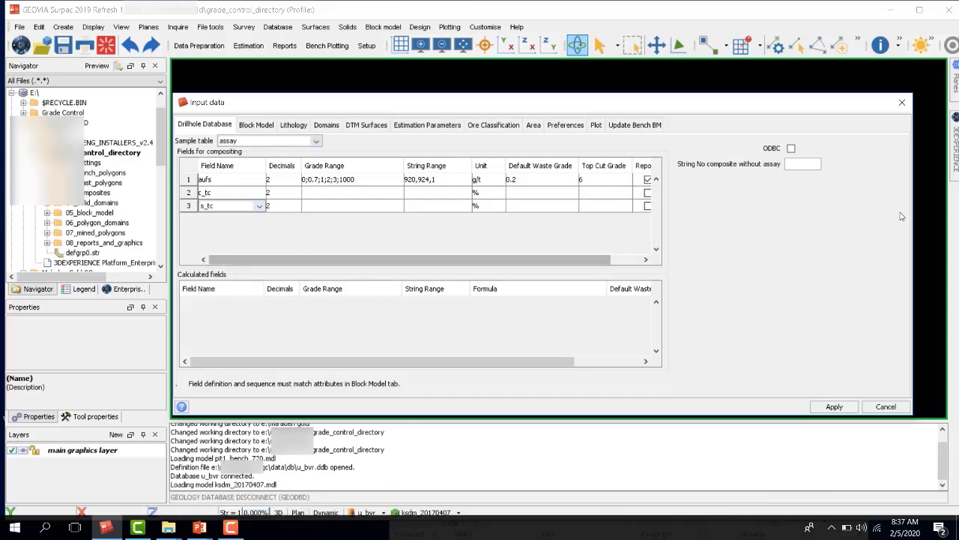
- Set the decimals to 4 for the aufs, c_tc and s_tc fields
left_click(274, 184)
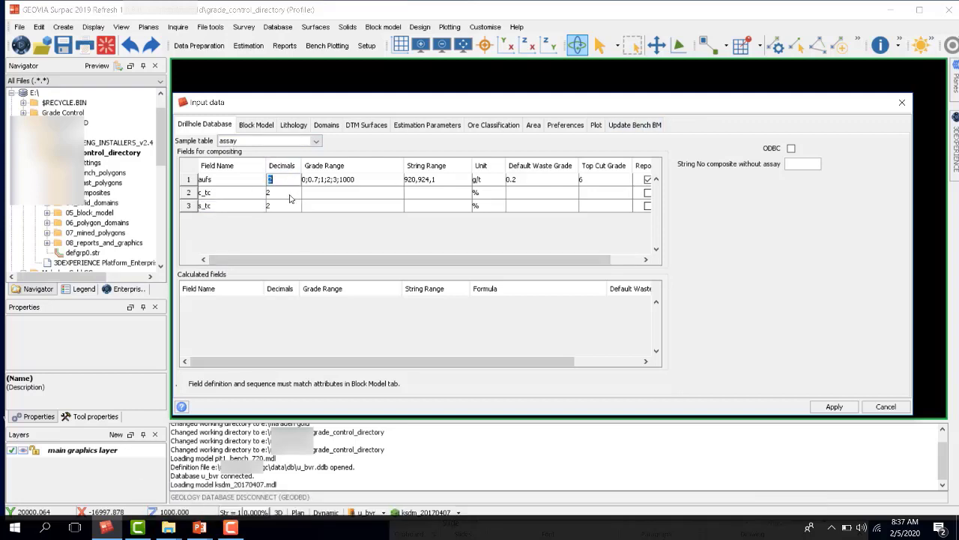
type("4")
left_click(291, 194)
left_click(291, 206)
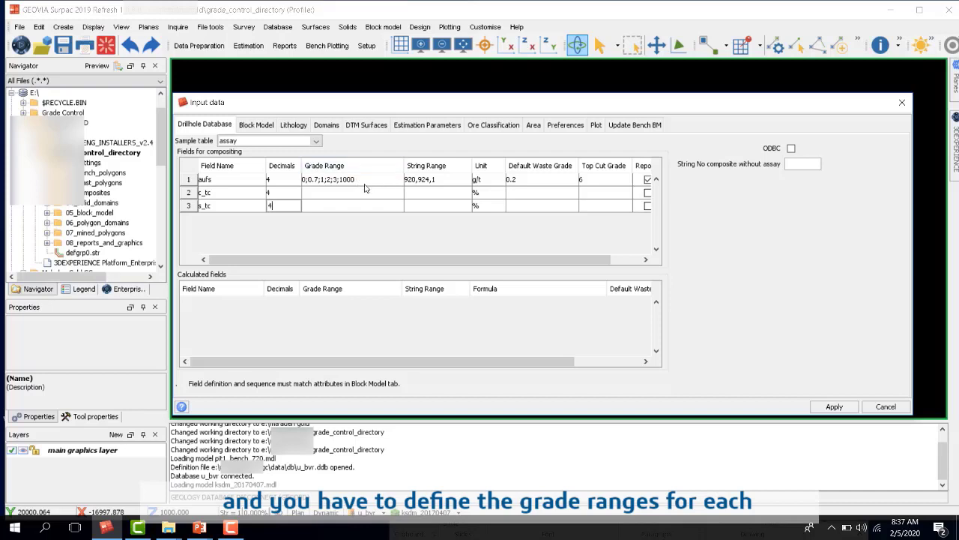
- Copy the aufs grade range 0;0.7;1;2;3;1000 to the c_tc and s_tc fields
left_click(358, 180)
key("ctrl+c")
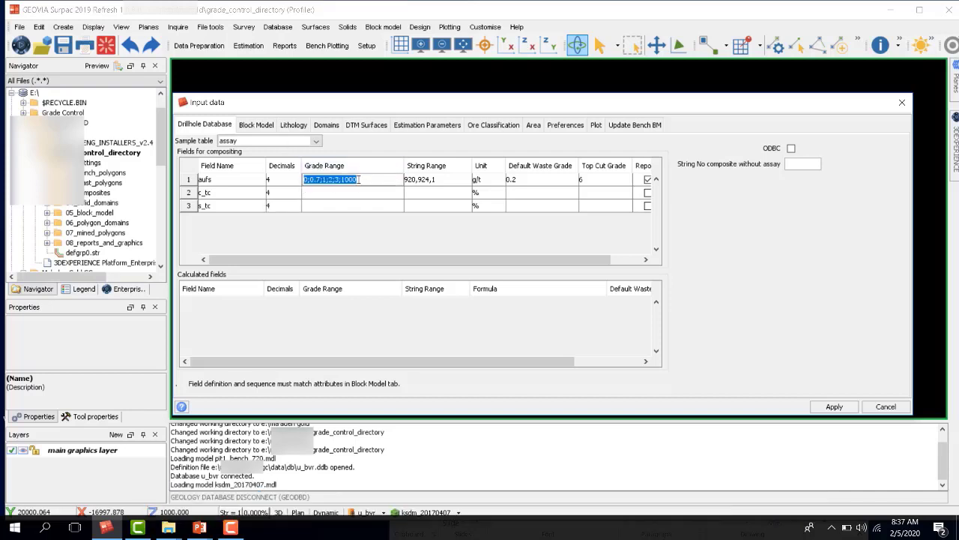
left_click(356, 194)
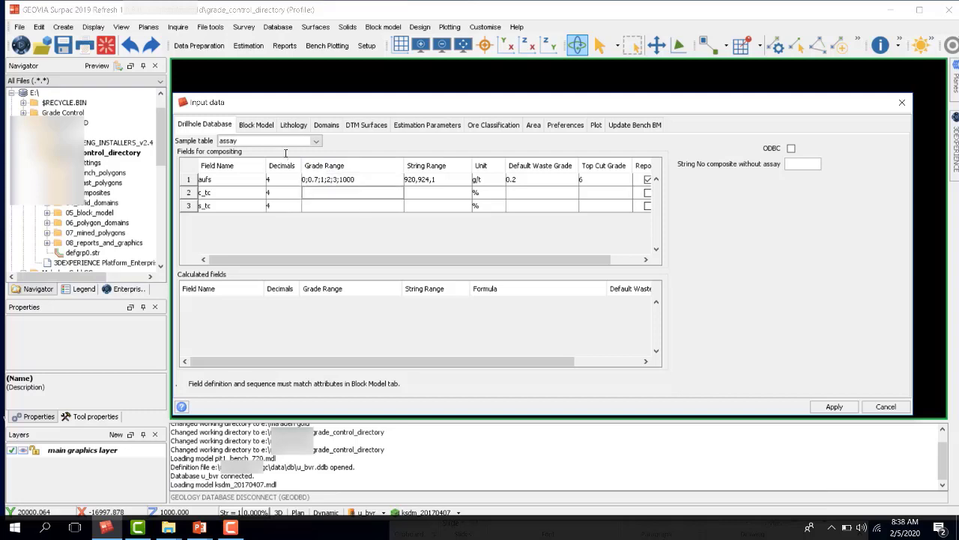
key("ctrl+v")
key("Return")
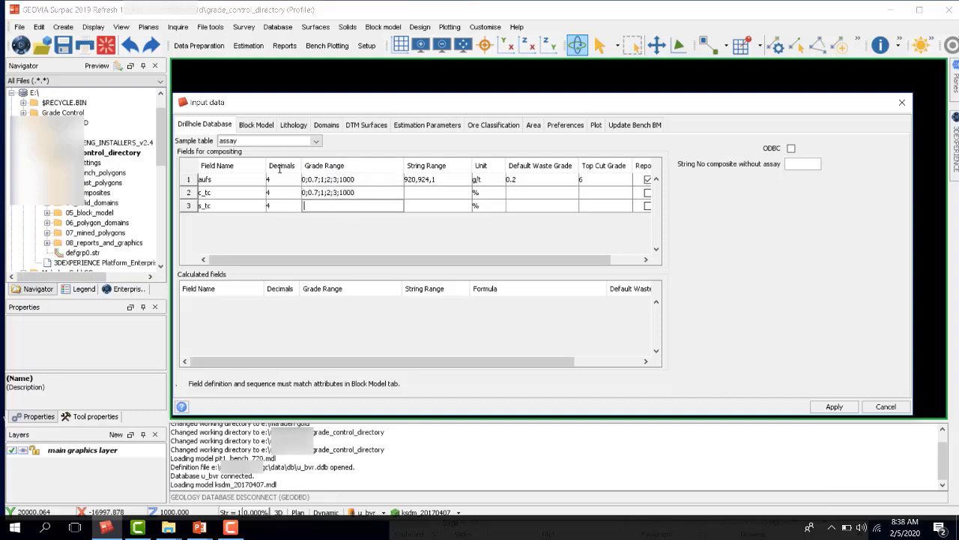
key("ctrl+v")
- Copy the aufs string range 920,924,1 to the c_tc and s_tc fields
left_click(429, 183)
key("ctrl+c")
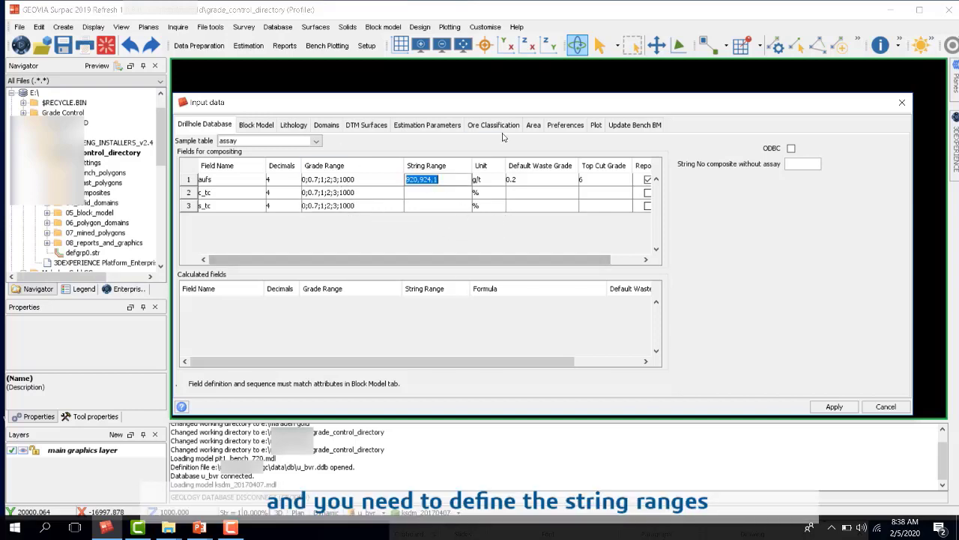
left_click(424, 195)
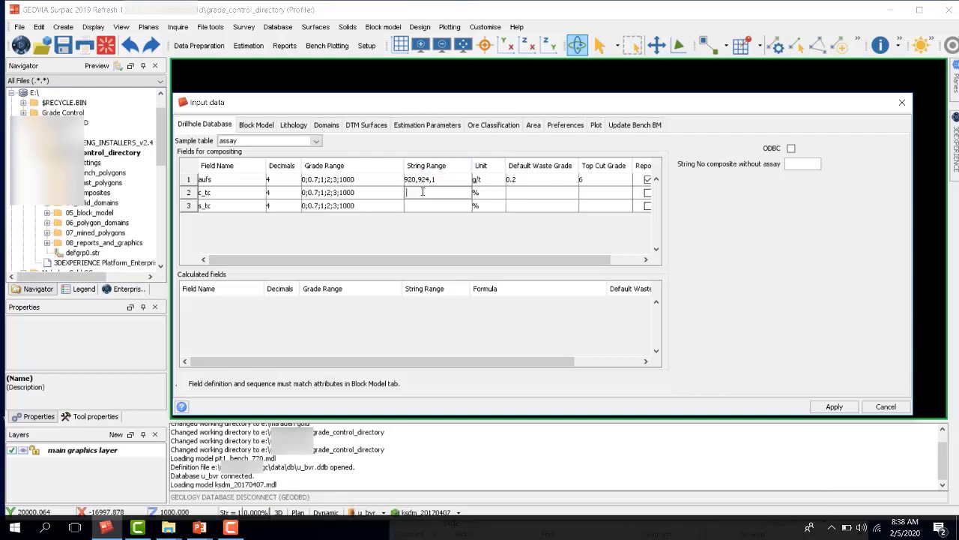
key("ctrl+v")
left_click(427, 208)
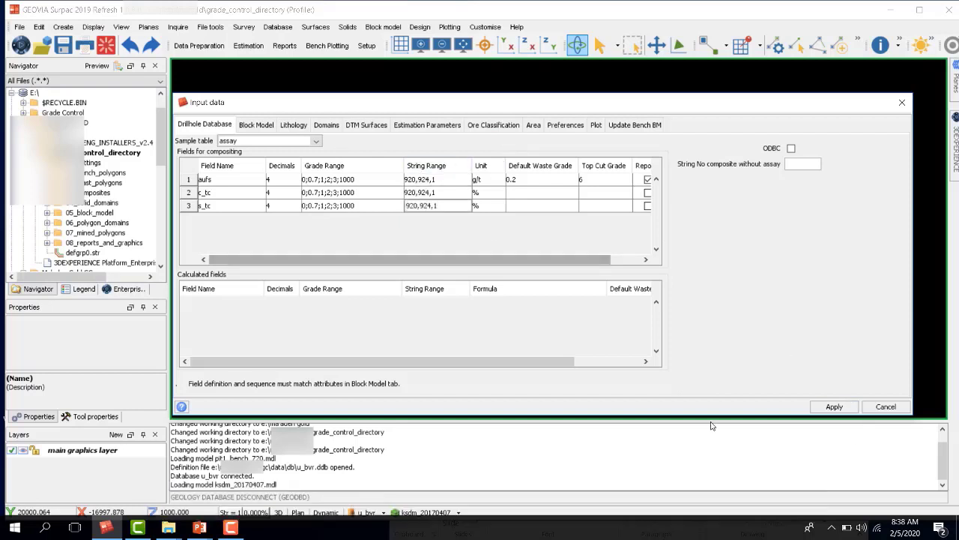
- Set the unit of the c_tc and s_tc compositing fields to g/t
left_click(492, 199)
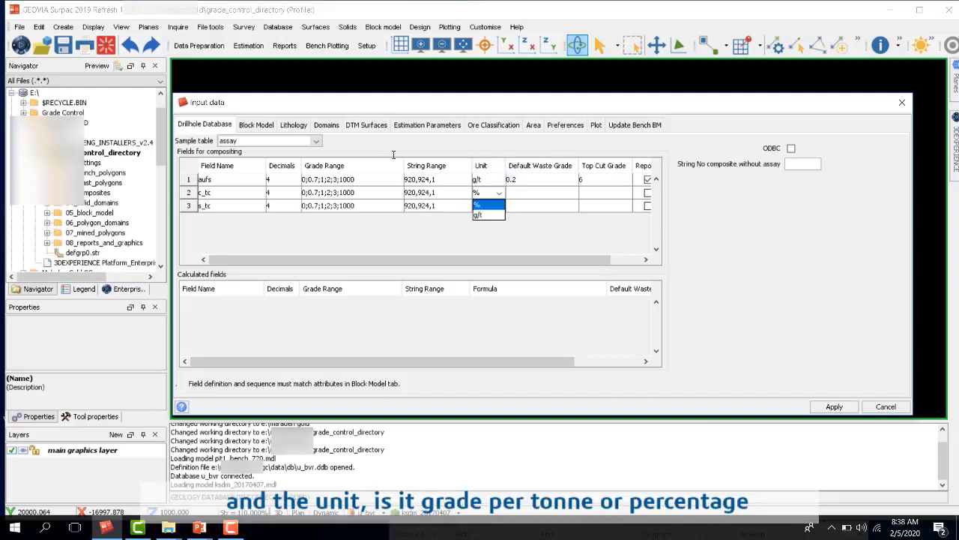
left_click(494, 214)
left_click(495, 210)
left_click(497, 208)
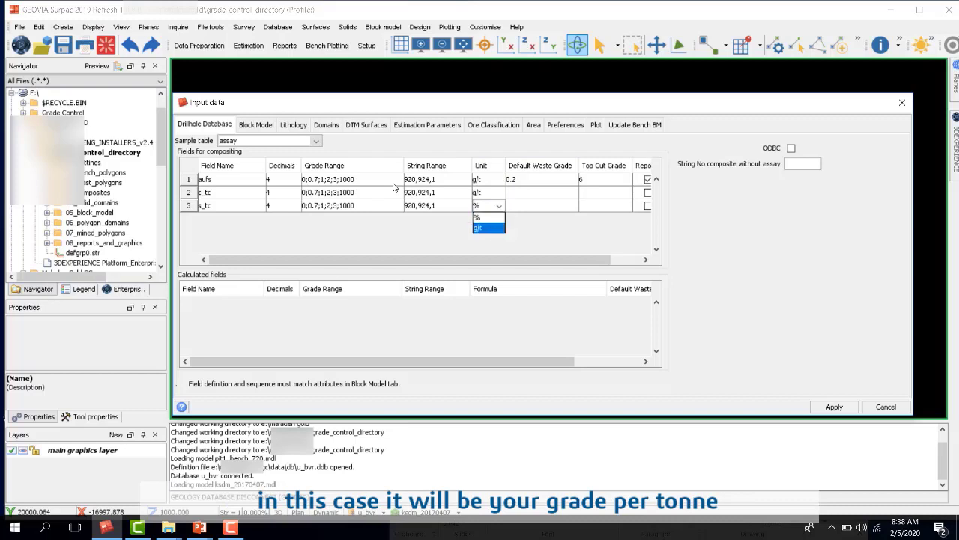
left_click(491, 226)
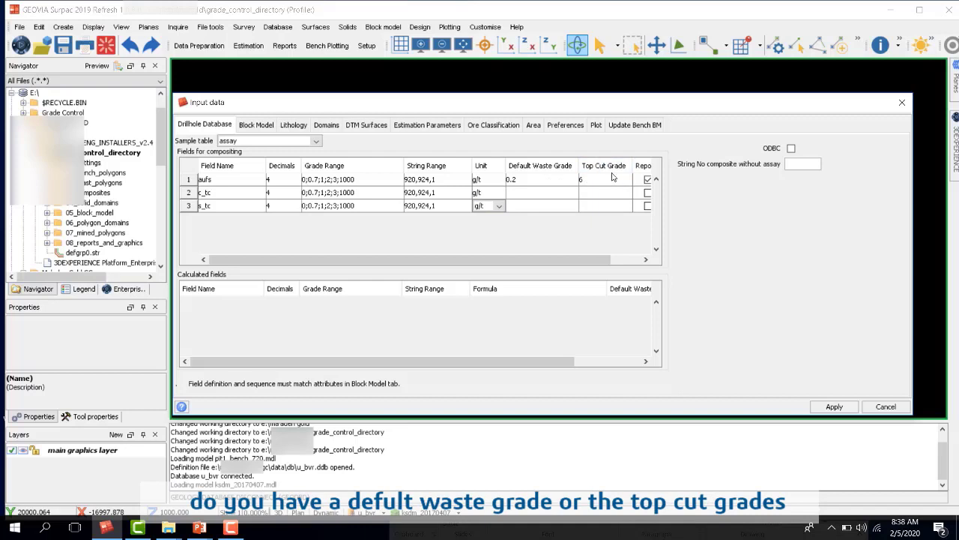
- Set the default waste grade of the c_tc and s_tc fields to 0.2
double_click(536, 196)
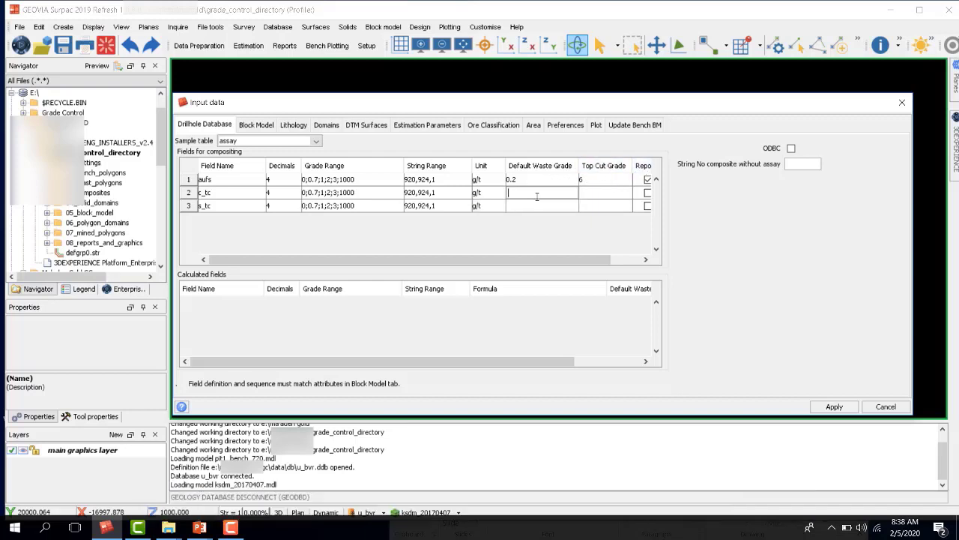
type("0.2")
key("Return")
type("0")
- Set the top cut grade to 7 for c_tc and 8 for s_tc
double_click(604, 194)
key("Return")
left_click_drag(588, 260, 618, 259)
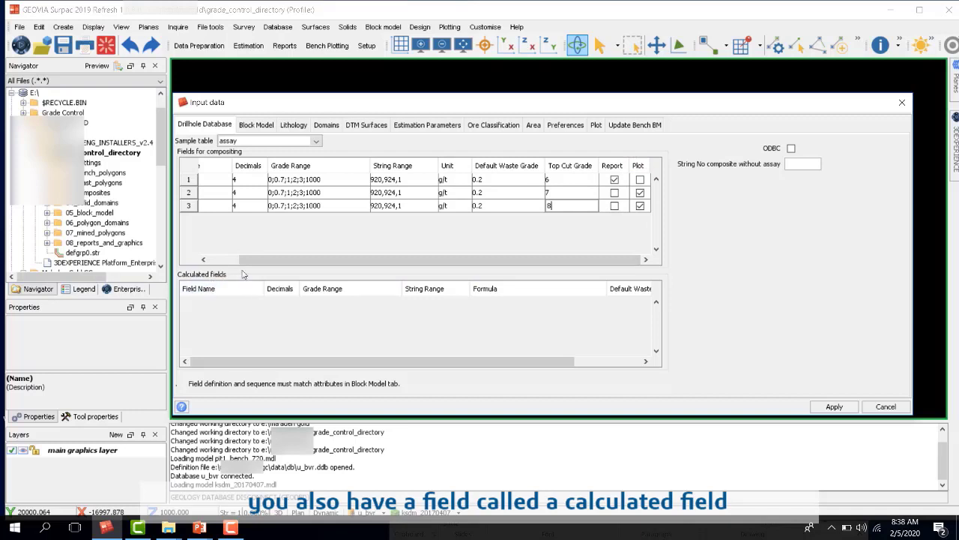
left_click_drag(243, 260, 214, 261)
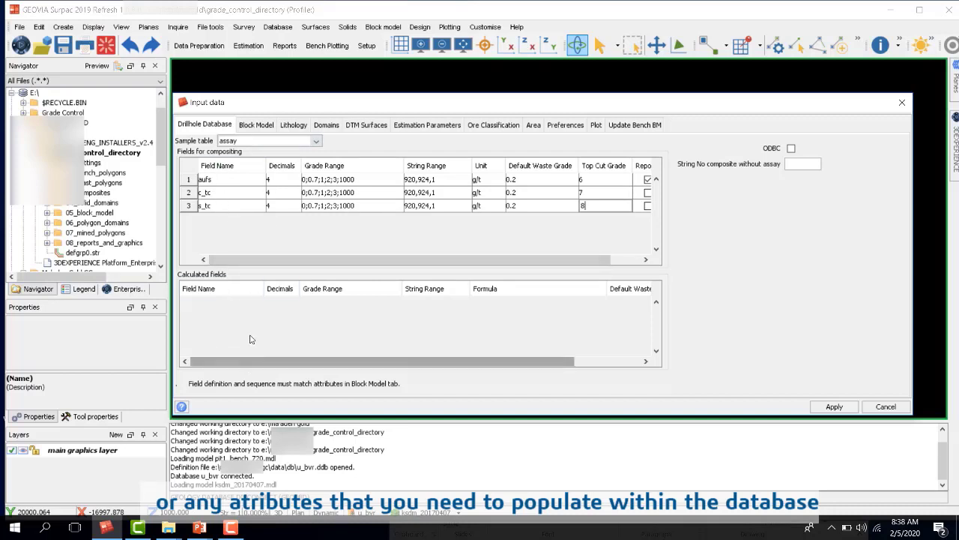
right_click(203, 305)
left_click(221, 308)
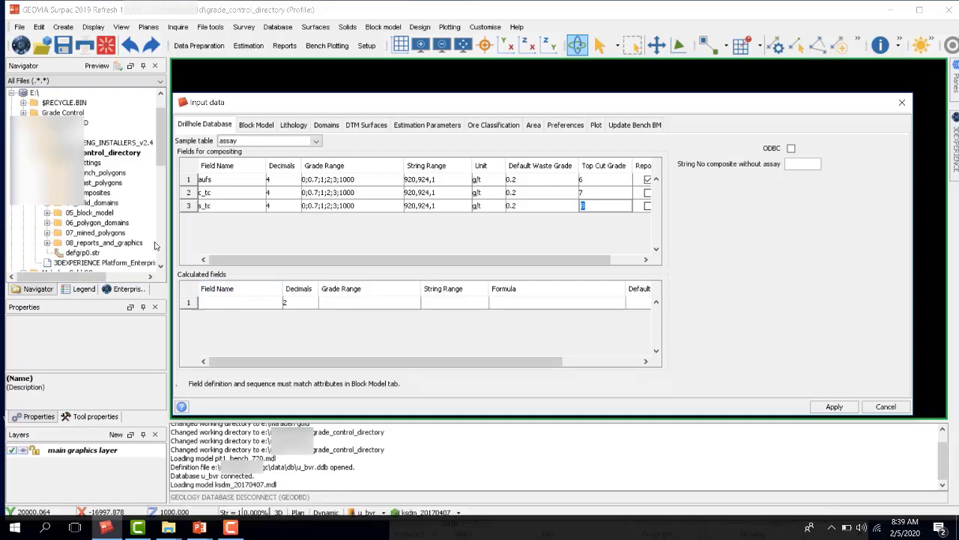
right_click(197, 303)
left_click(228, 338)
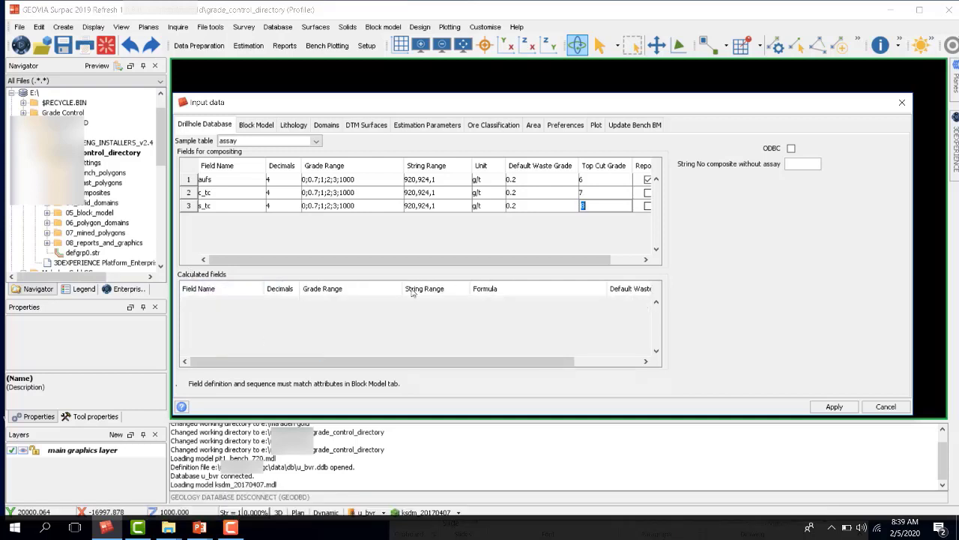
- Compare the grade and string ranges of the block model attributes with those of the drillhole database fields
left_click(259, 126)
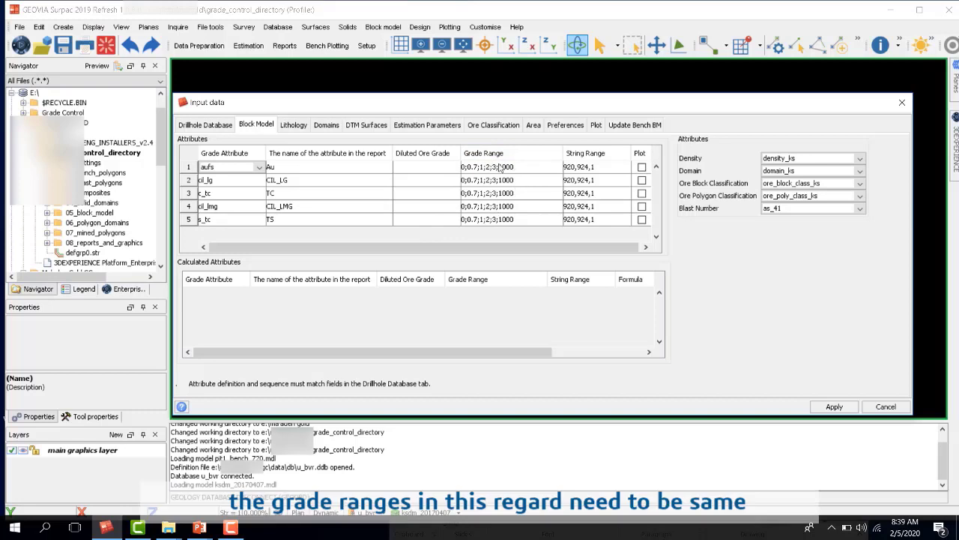
left_click(213, 126)
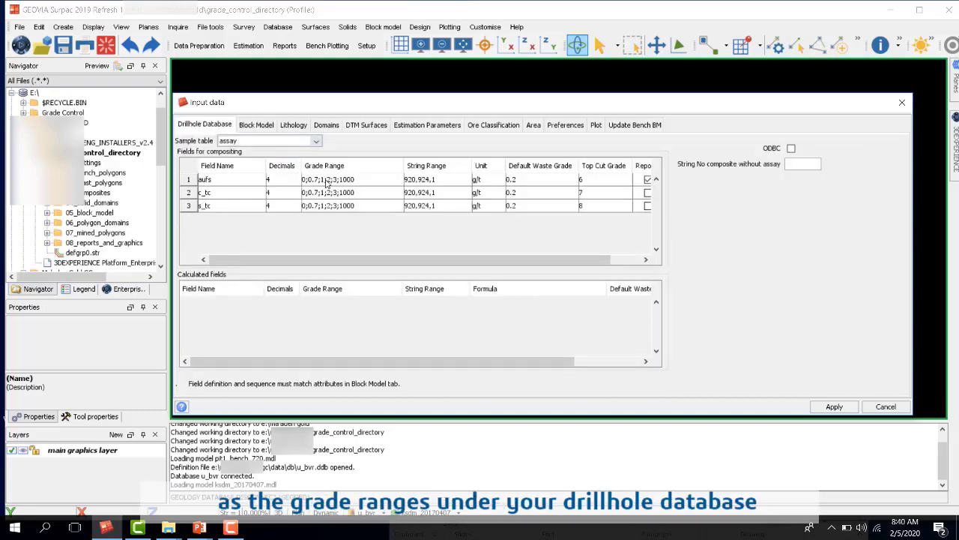
left_click(262, 126)
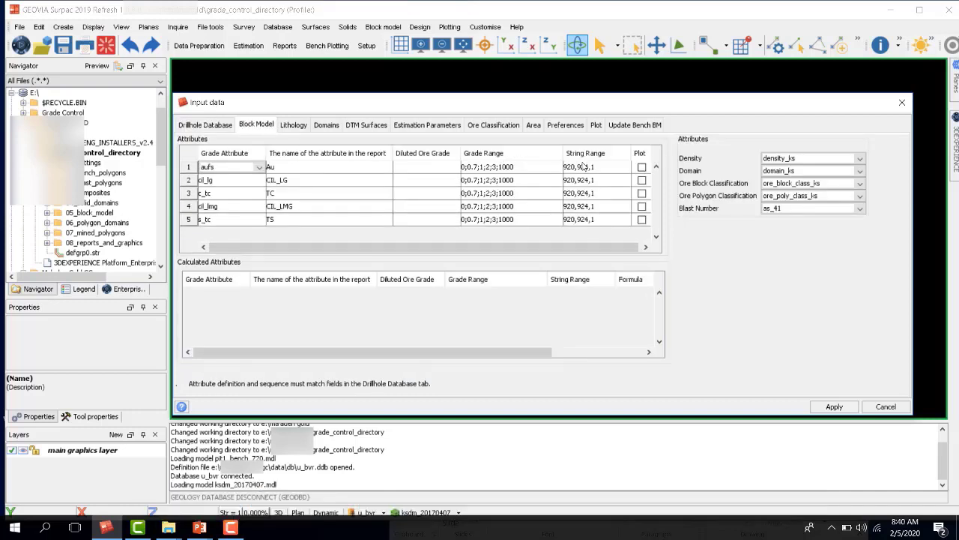
left_click(205, 125)
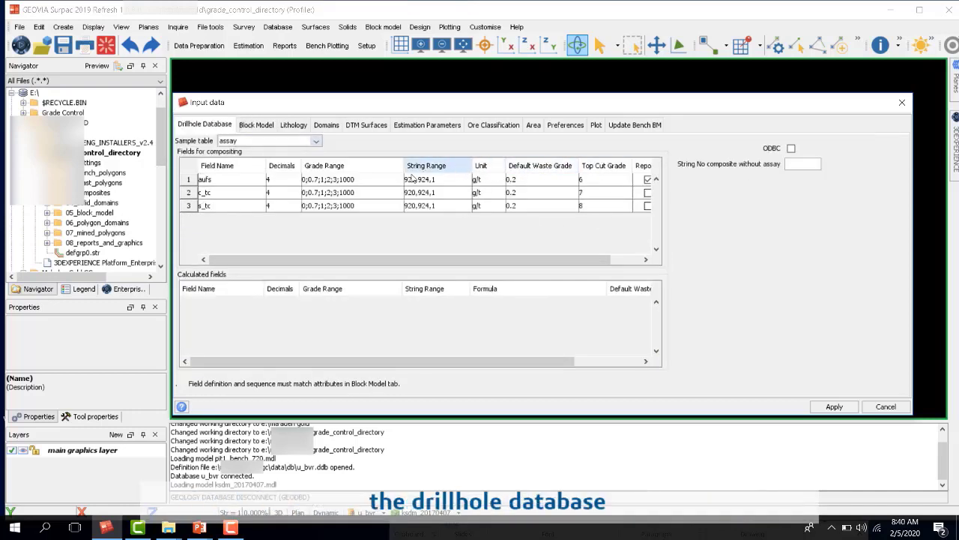
- Review the lithology settings and the DTM solid files available for the ore domain, leaving its file selection as it is
left_click(298, 126)
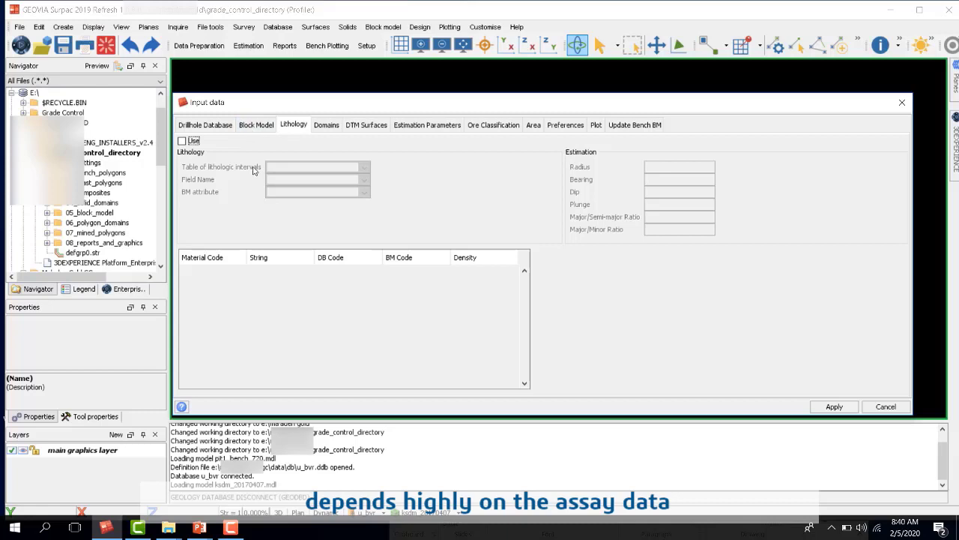
left_click(327, 129)
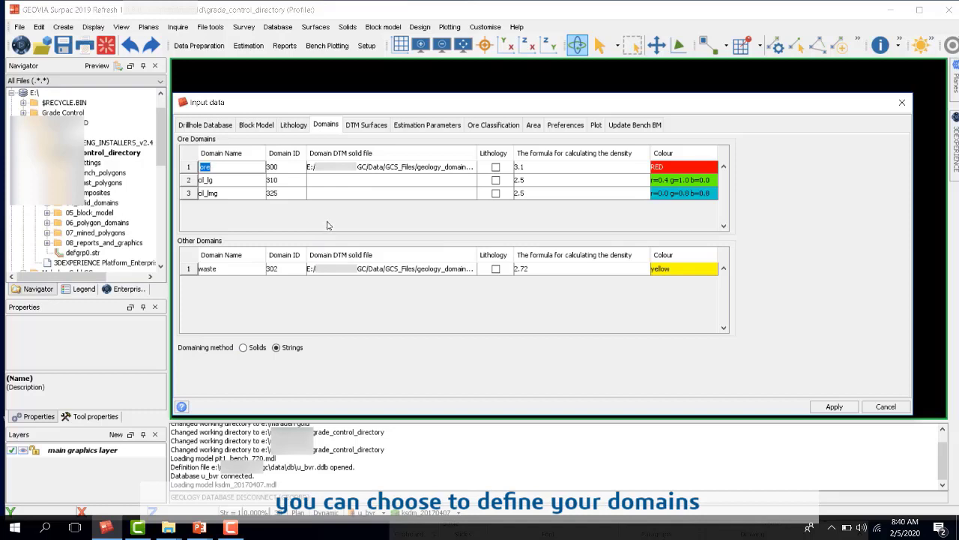
left_click(450, 168)
left_click(472, 168)
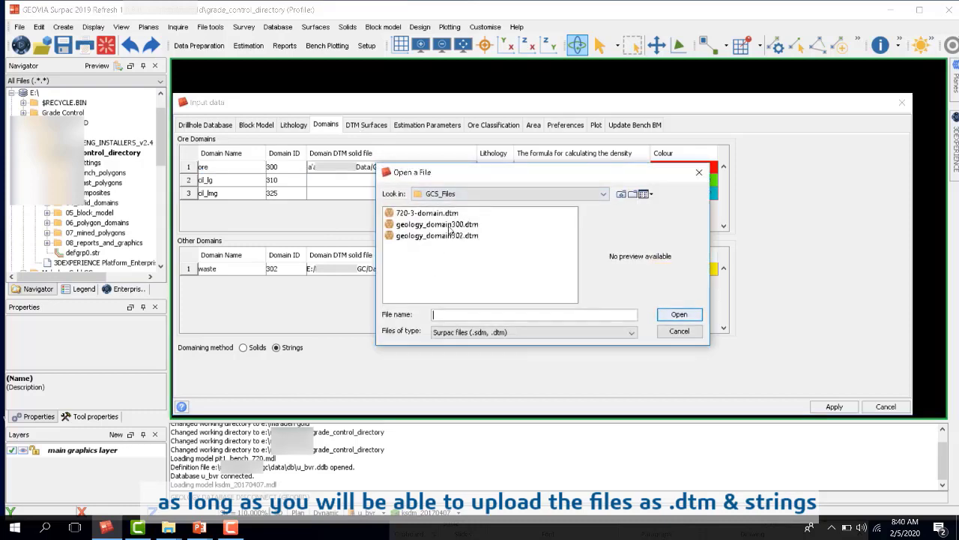
left_click(698, 172)
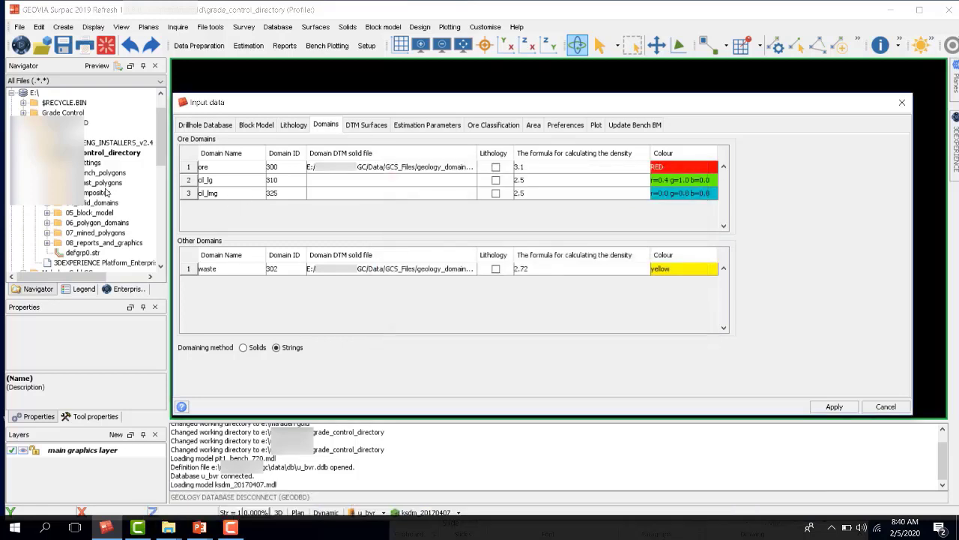
- Remove the cil_lg and cil_lmg rows from the ore domains
right_click(197, 180)
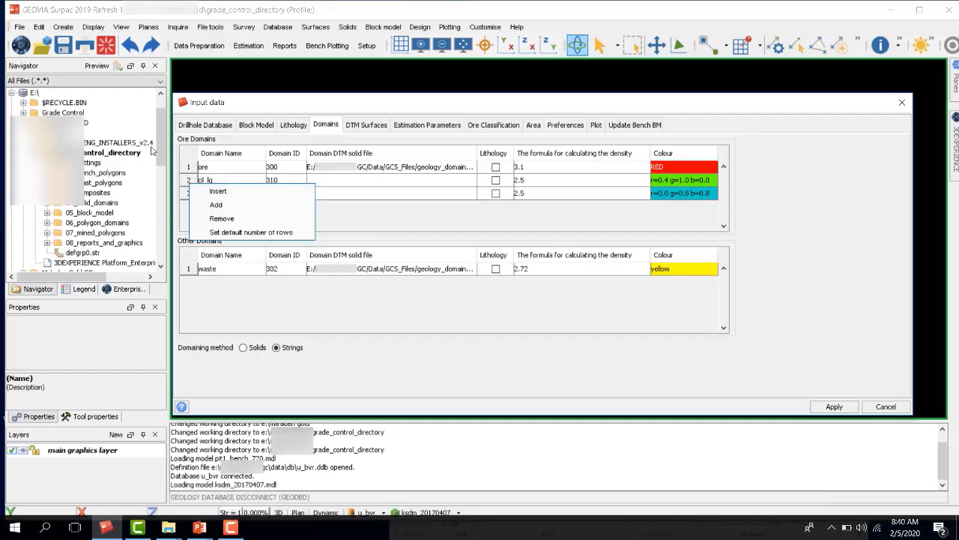
left_click(217, 218)
right_click(187, 186)
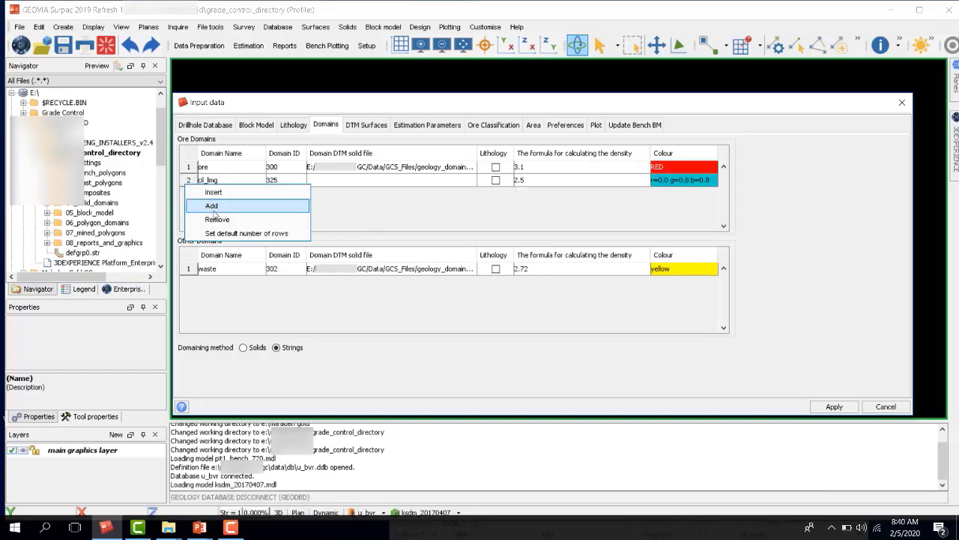
left_click(220, 218)
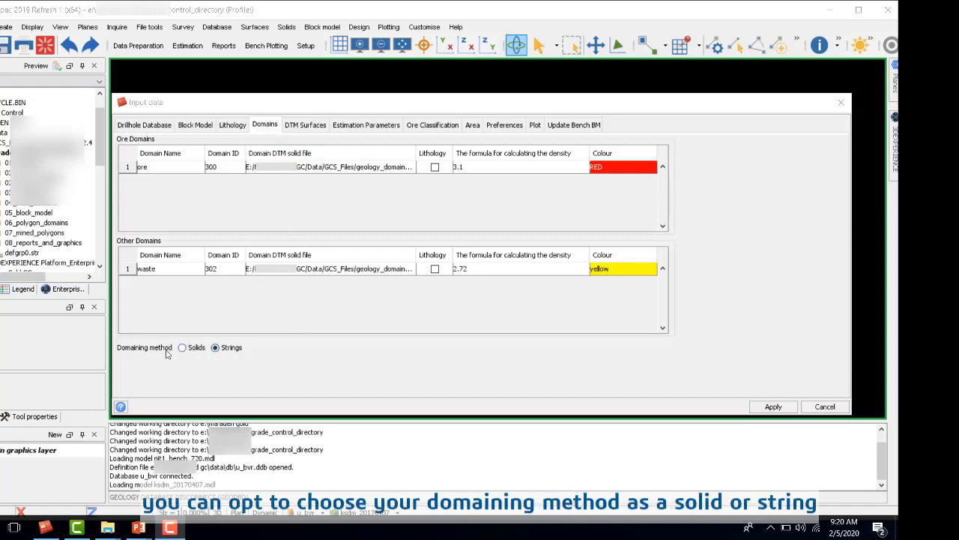
- Compare the descriptions in the estimation parameters with the defined ore and waste domain names
left_click(318, 125)
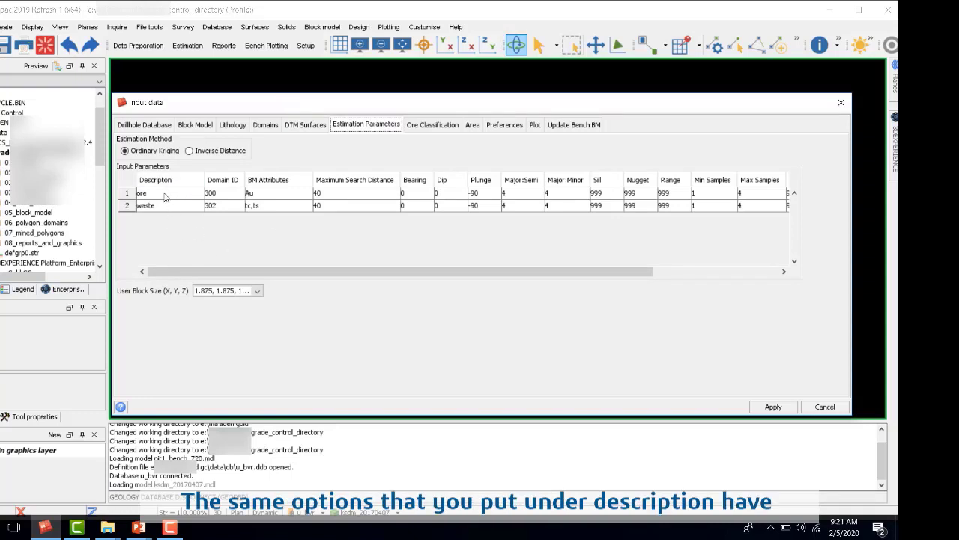
left_click(265, 125)
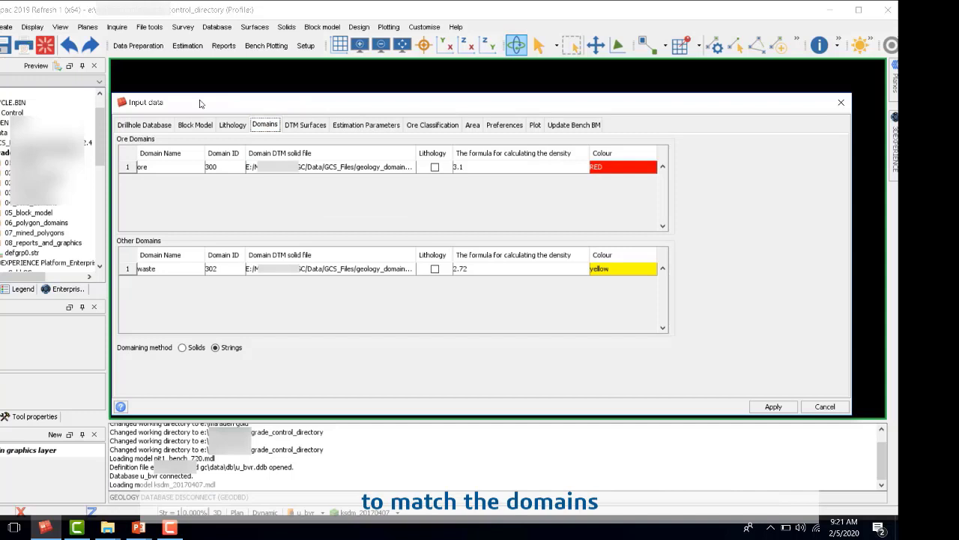
left_click(366, 124)
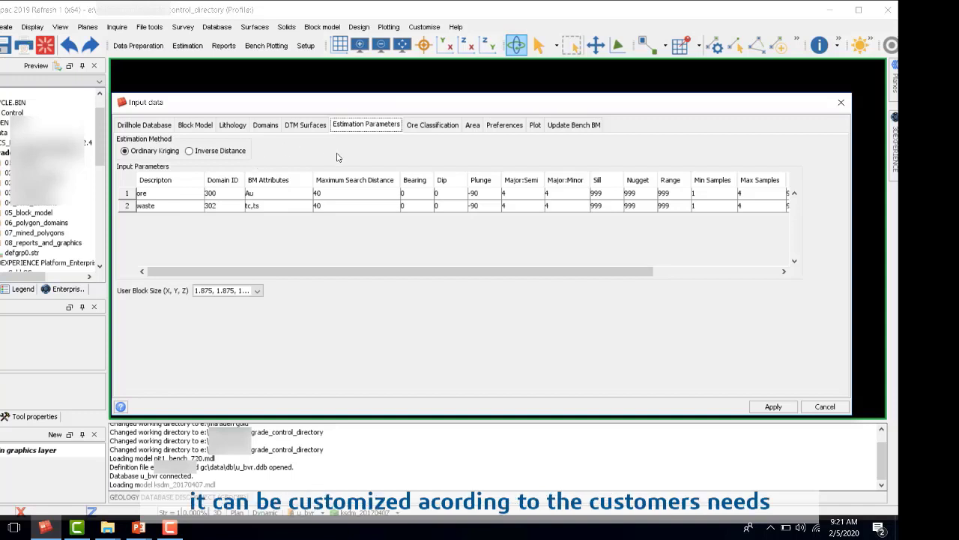
- Choose 1.875, 1.875, 1.25 as the user block size for the estimation
left_click(257, 293)
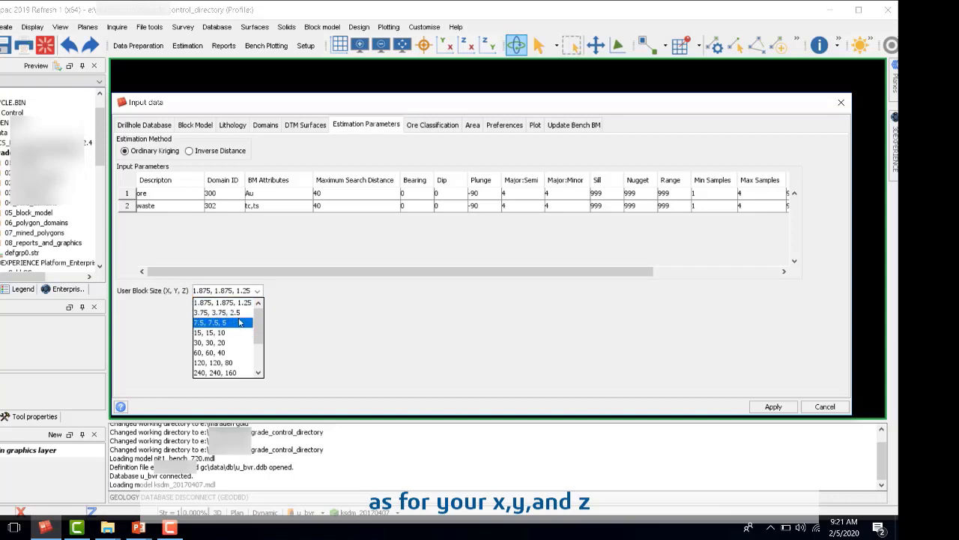
left_click_drag(261, 316, 261, 296)
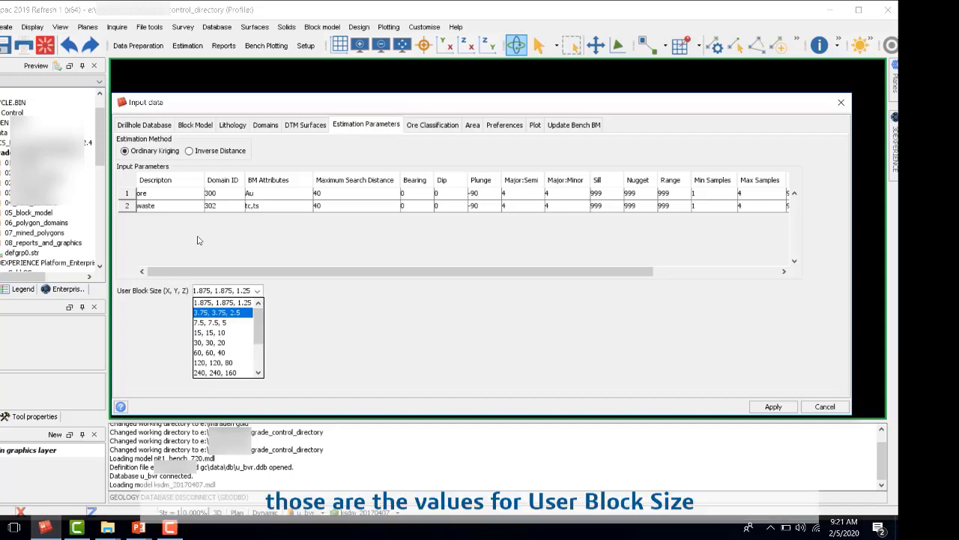
left_click(232, 303)
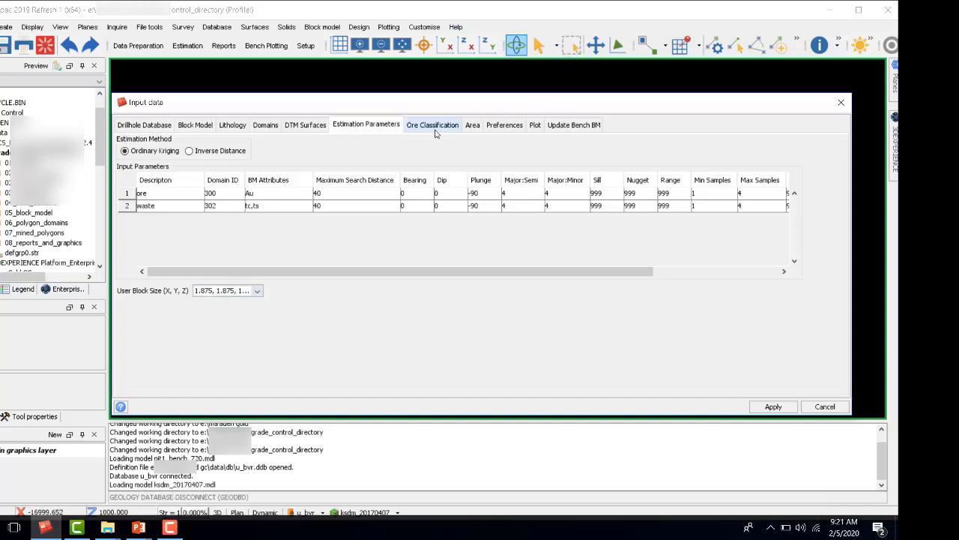
- Set the first attribute of the LG material in the ore classification to aufs
left_click(435, 129)
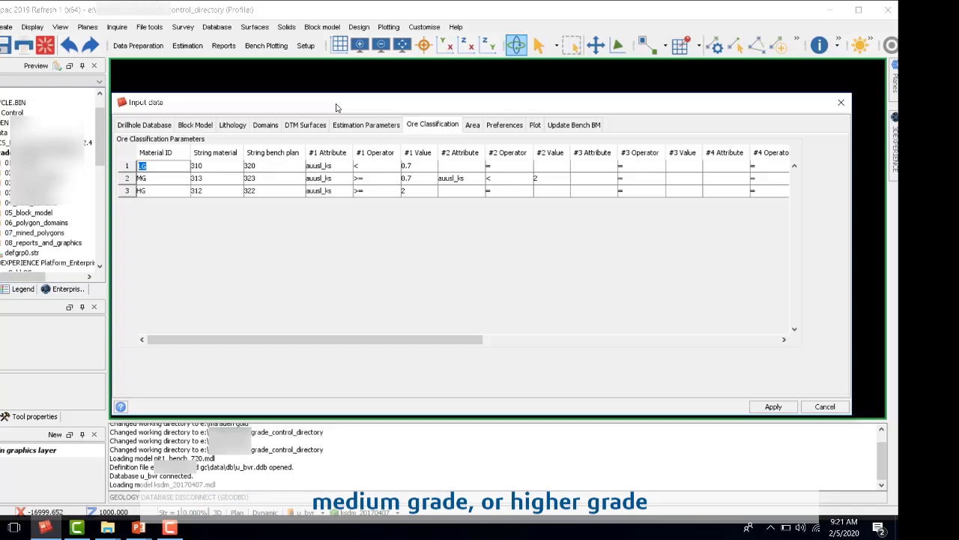
left_click(345, 166)
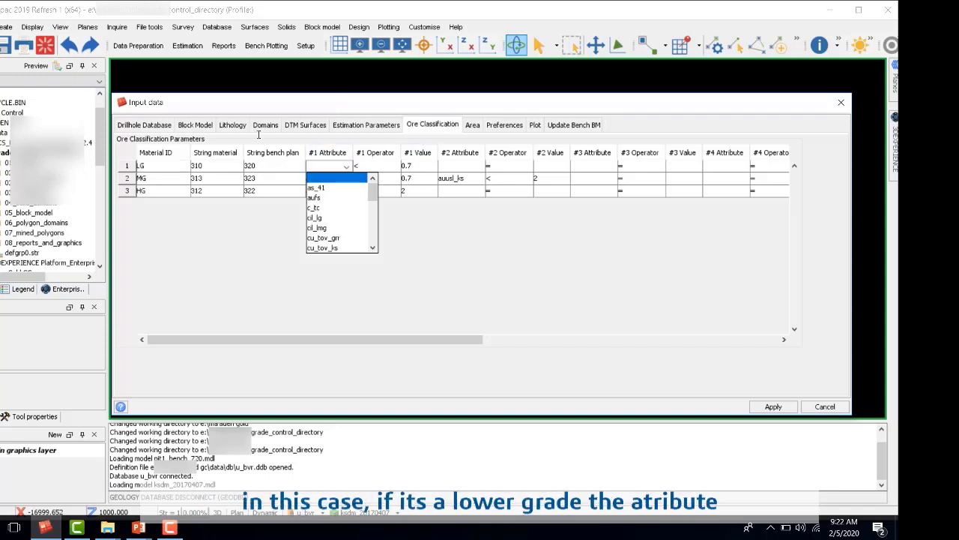
key("Down")
key("Down")
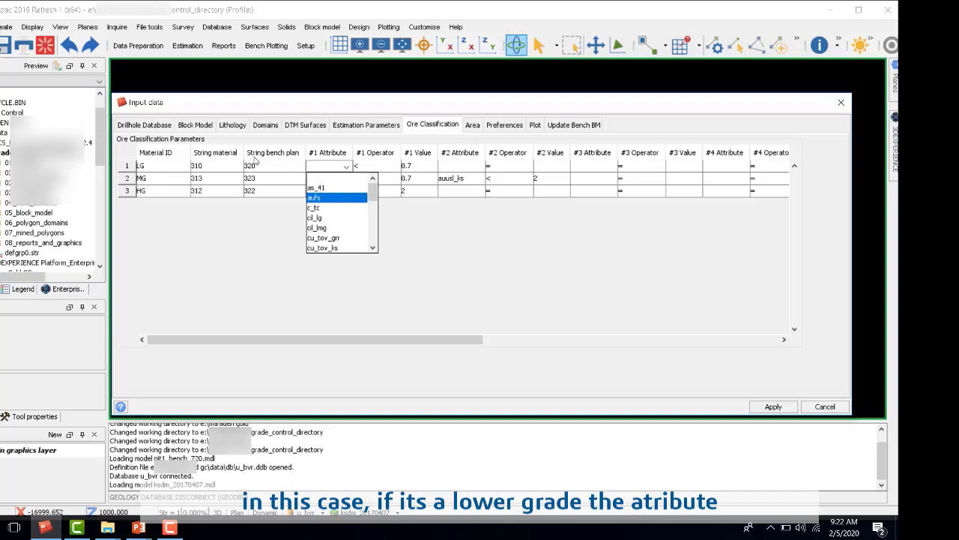
key("Return")
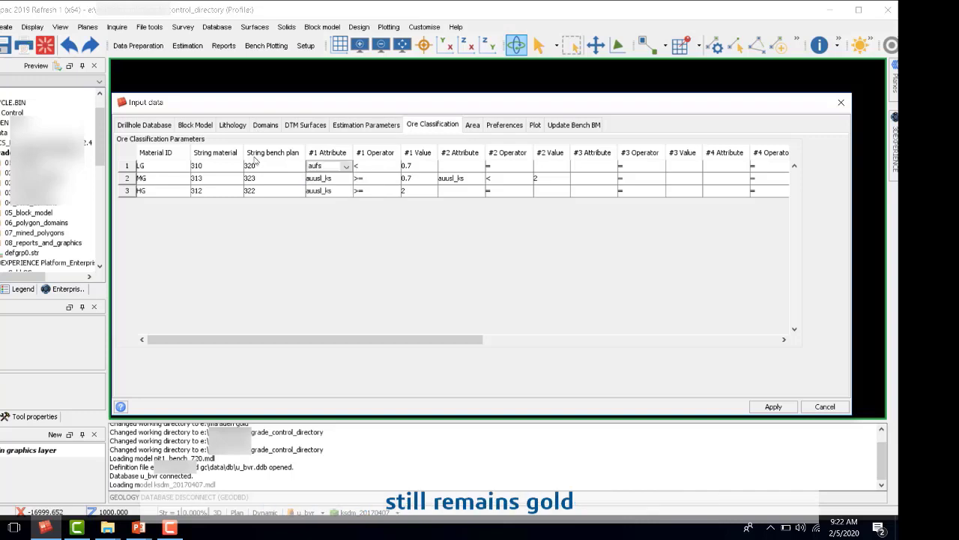
- Set the first attribute of the MG material to aufs
left_click(347, 183)
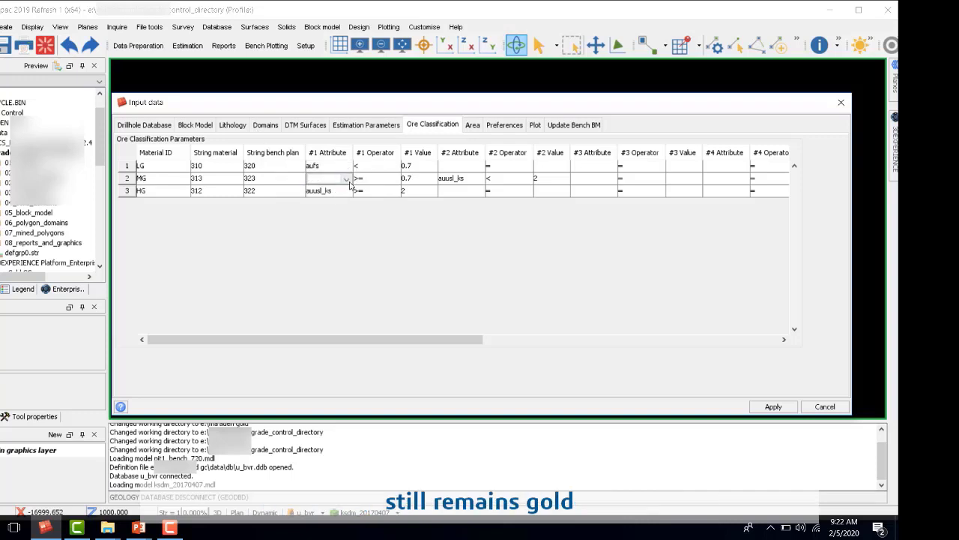
left_click(347, 180)
key("Down")
key("Down")
key("Return")
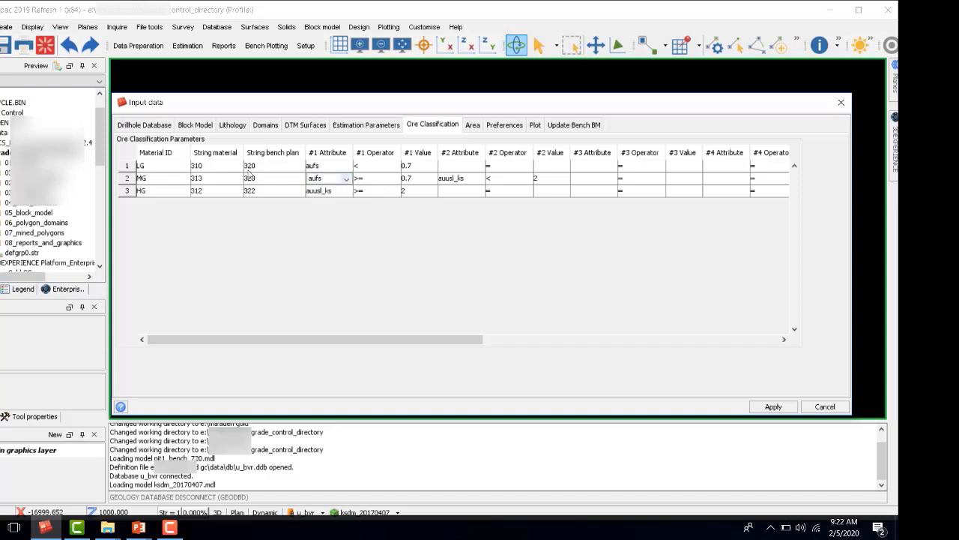
- Set the first attribute of the HG material to c_tc and view the remaining attribute columns up to #8
left_click(345, 193)
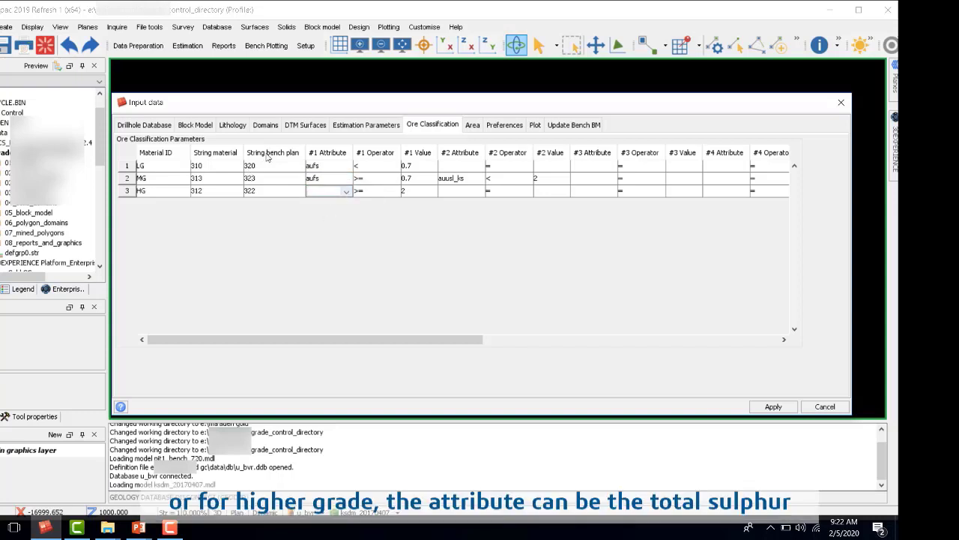
left_click(341, 191)
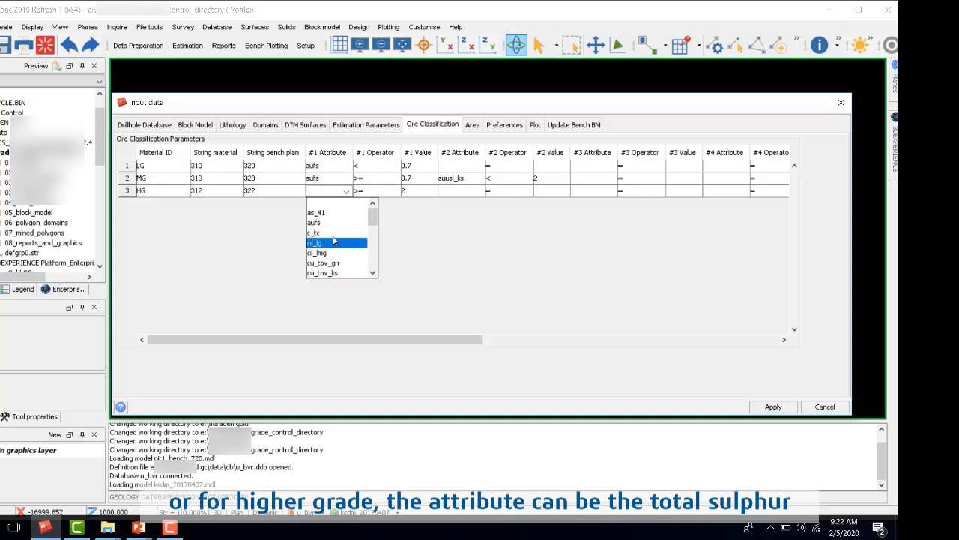
left_click(334, 236)
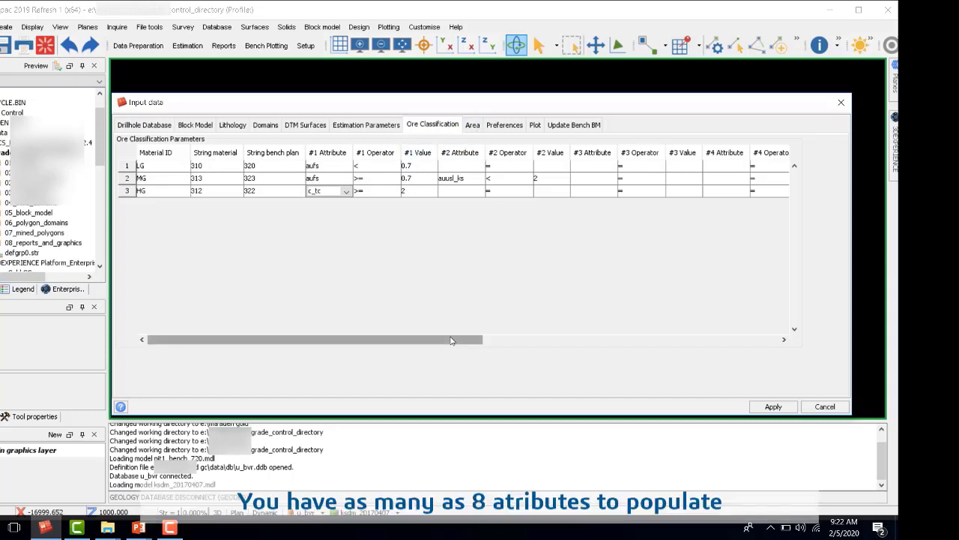
left_click_drag(451, 339, 787, 343)
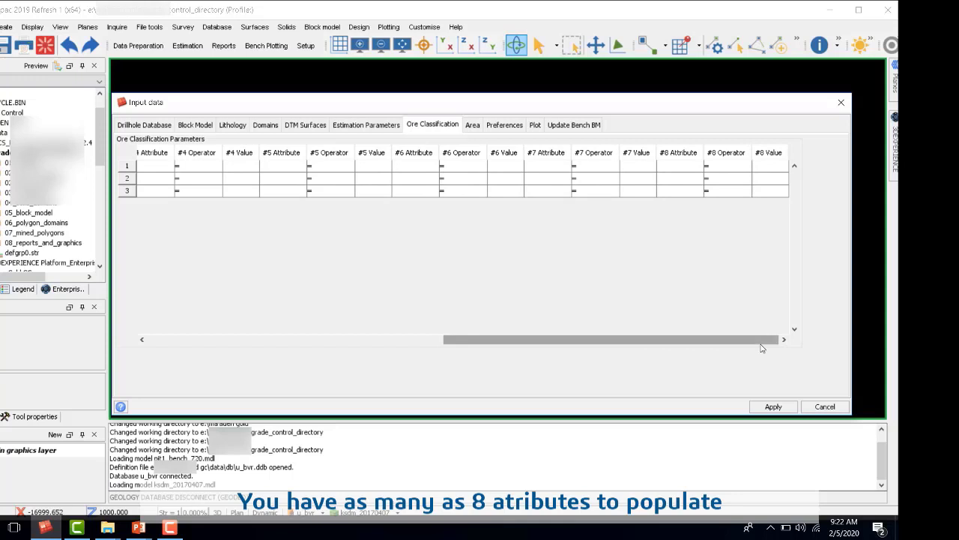
- Review the bench area and preferences settings, and replace the existing report title in the plot setup
left_click(473, 124)
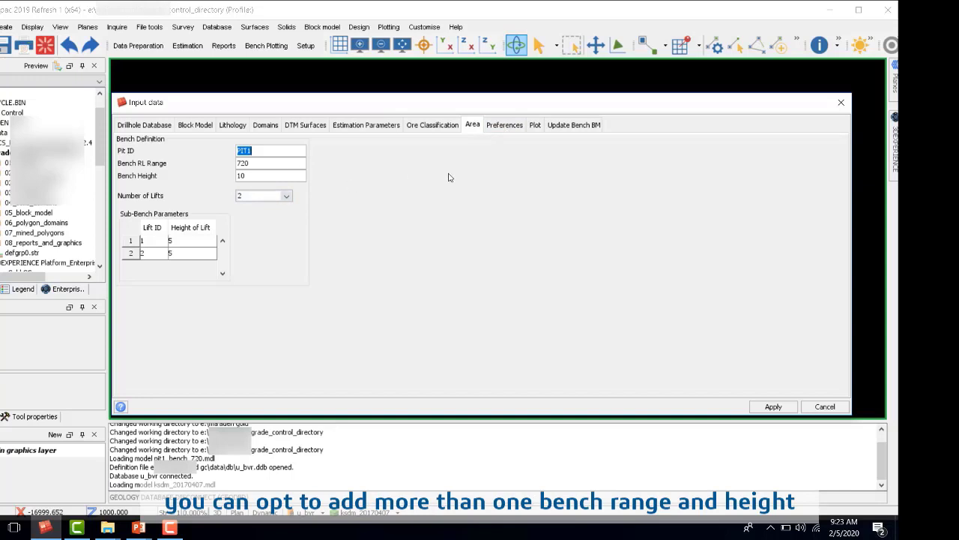
left_click(504, 127)
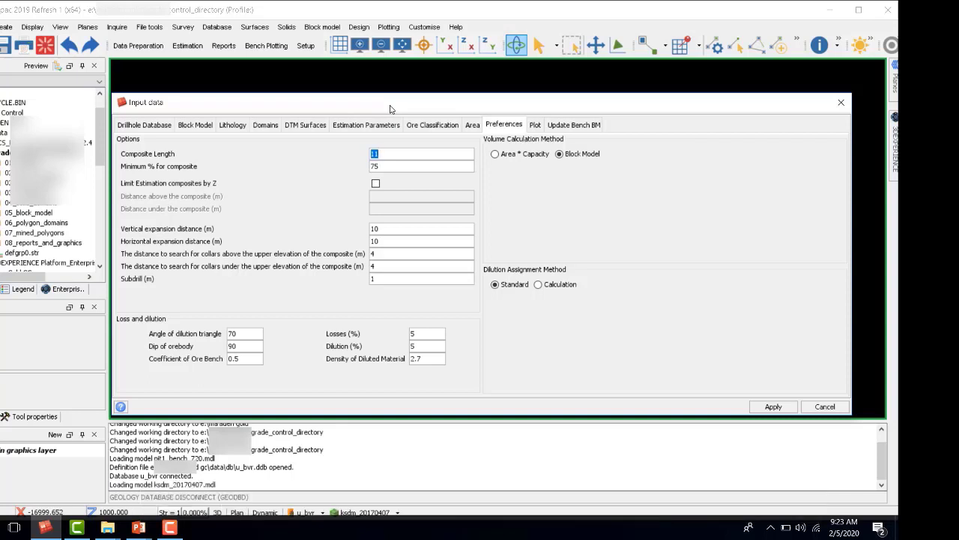
left_click(535, 125)
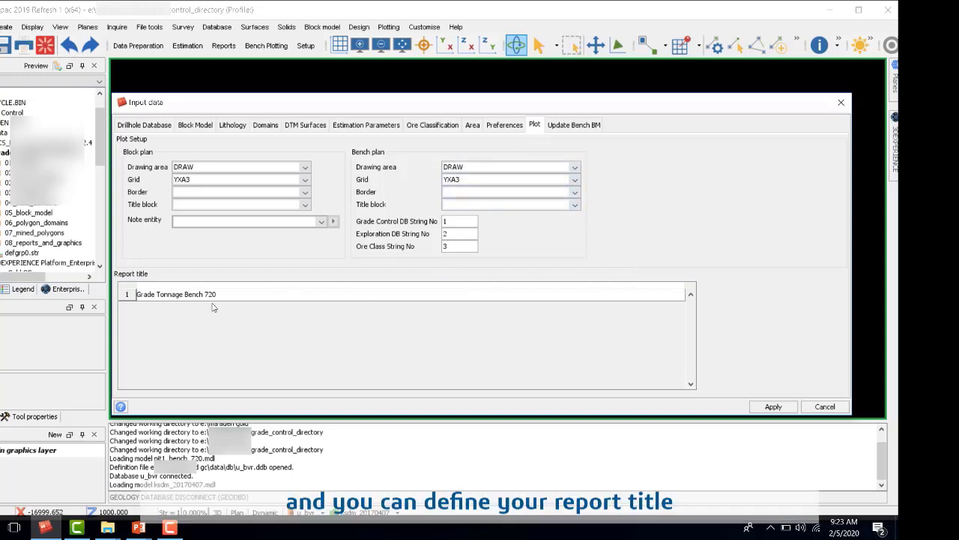
left_click_drag(222, 296, 166, 234)
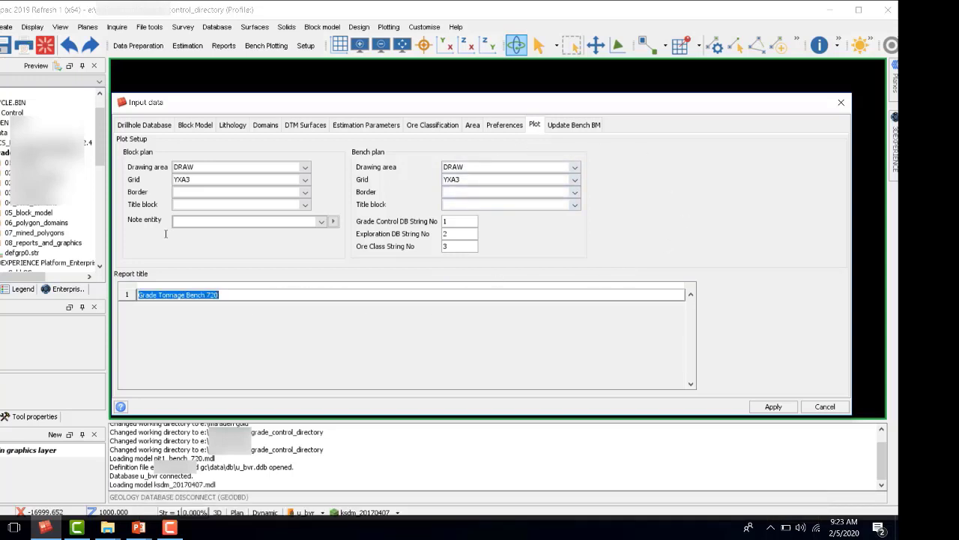
key("Delete")
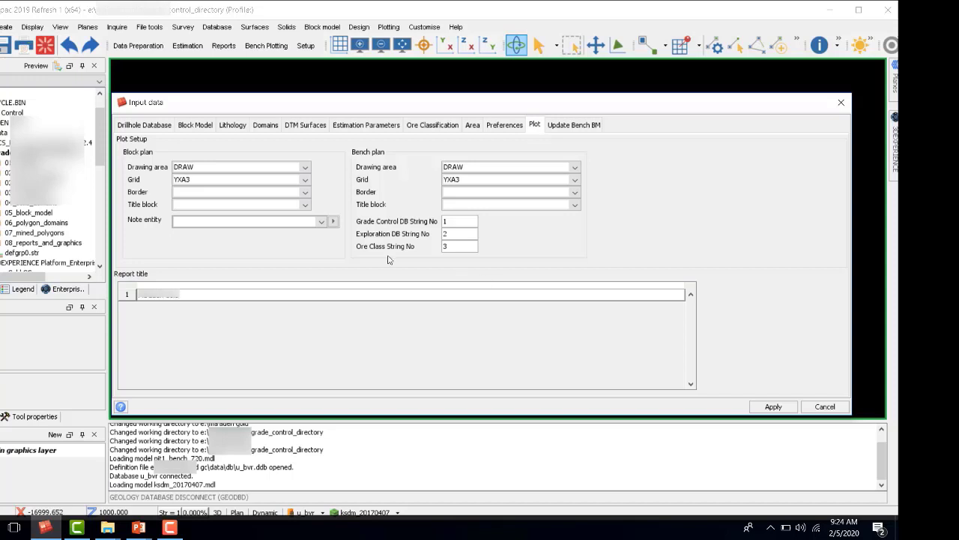
- Scan the attributes for updating the bench block model and apply the complete Grade Control setup
left_click(577, 126)
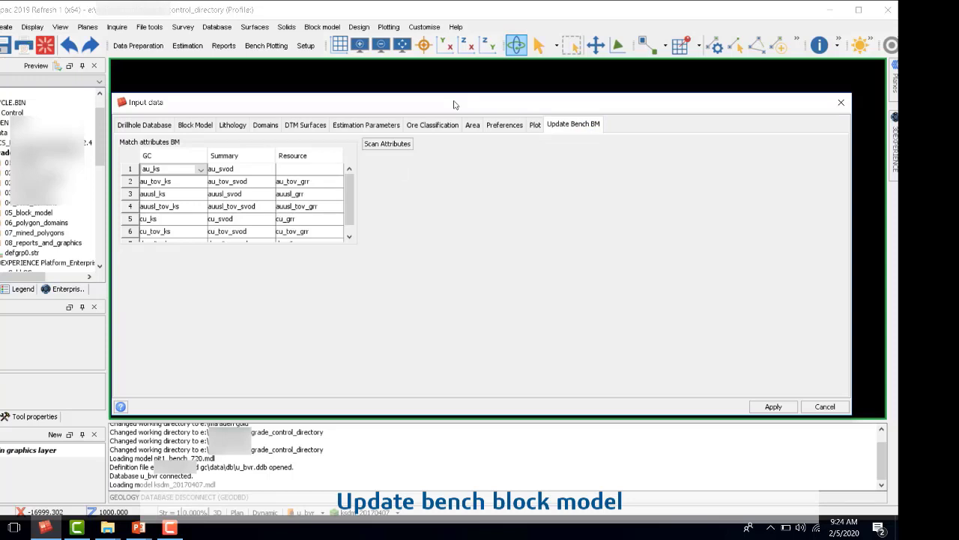
left_click(397, 147)
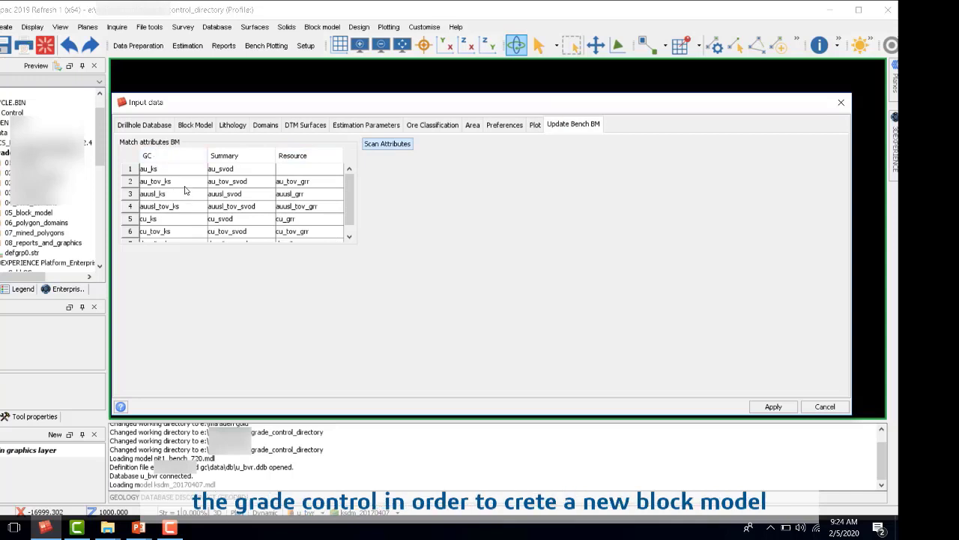
left_click(773, 405)
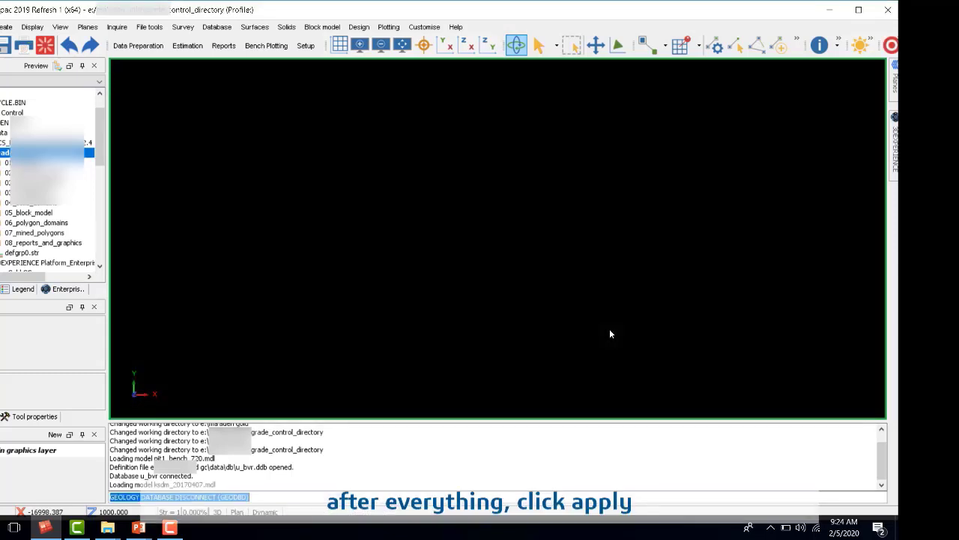
right_click(520, 450)
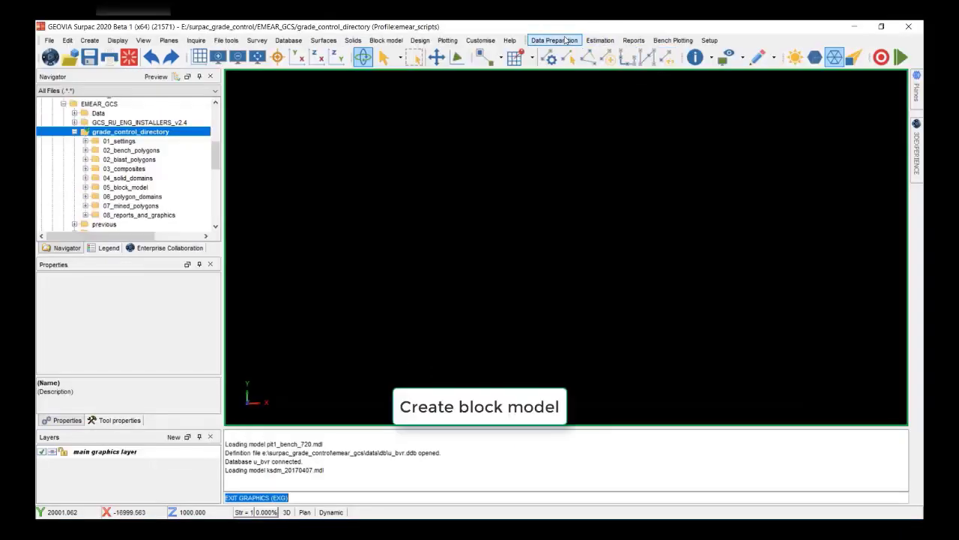
- Create a local block model for PIT1, bench crest elevation 720, blast number 3 and bench height 10, and inspect it
left_click(564, 41)
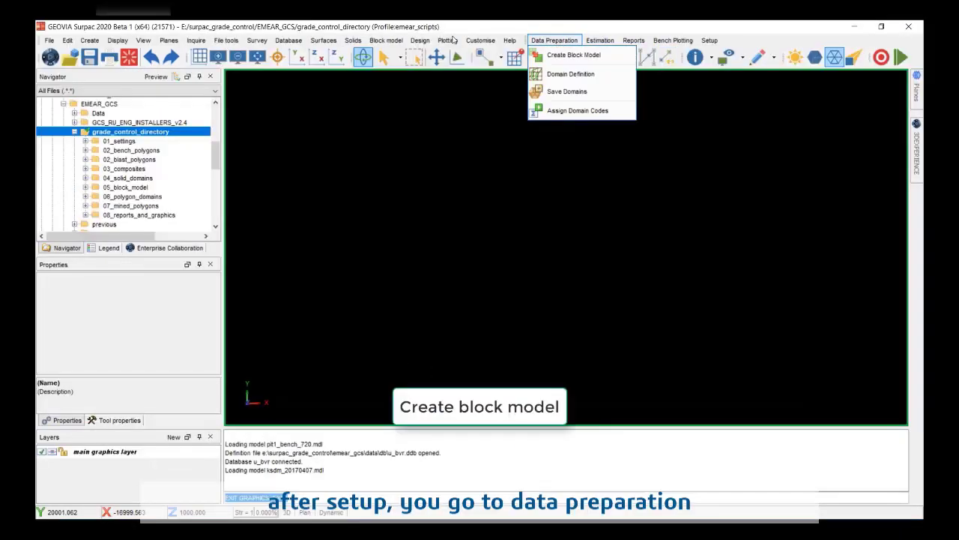
left_click(564, 57)
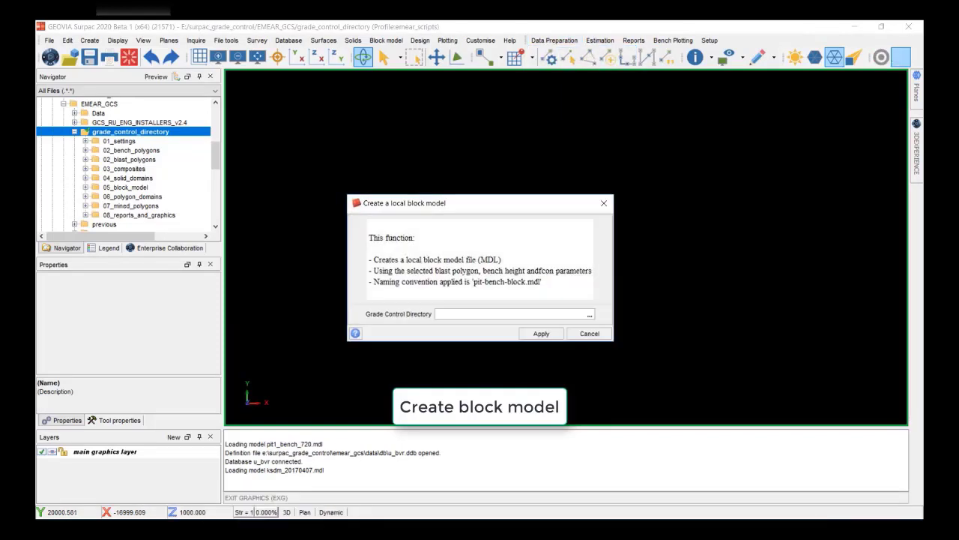
left_click(541, 334)
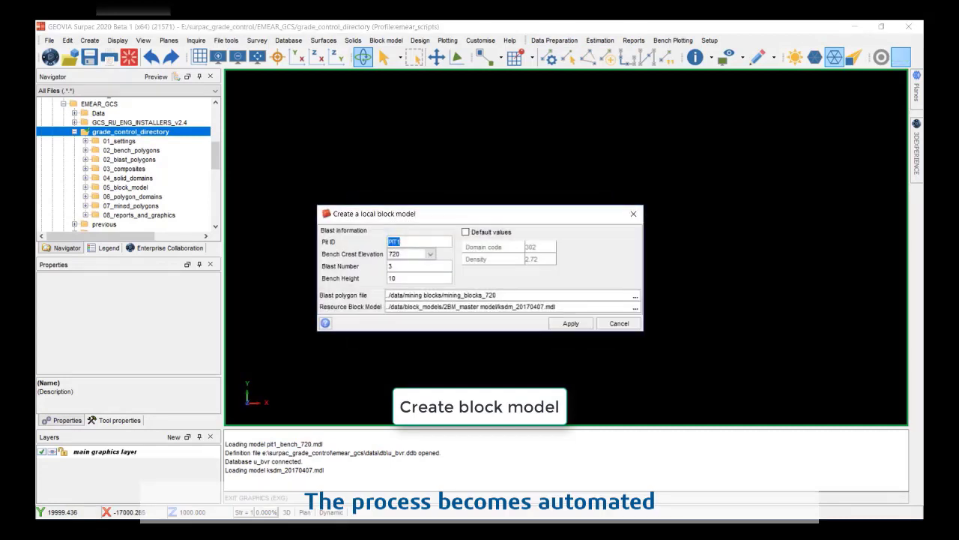
left_click(405, 242)
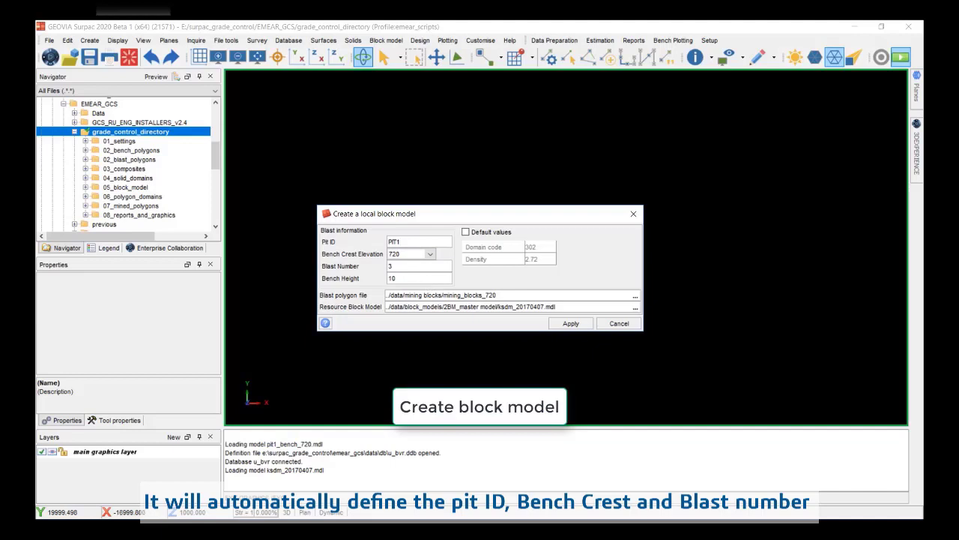
left_click(571, 324)
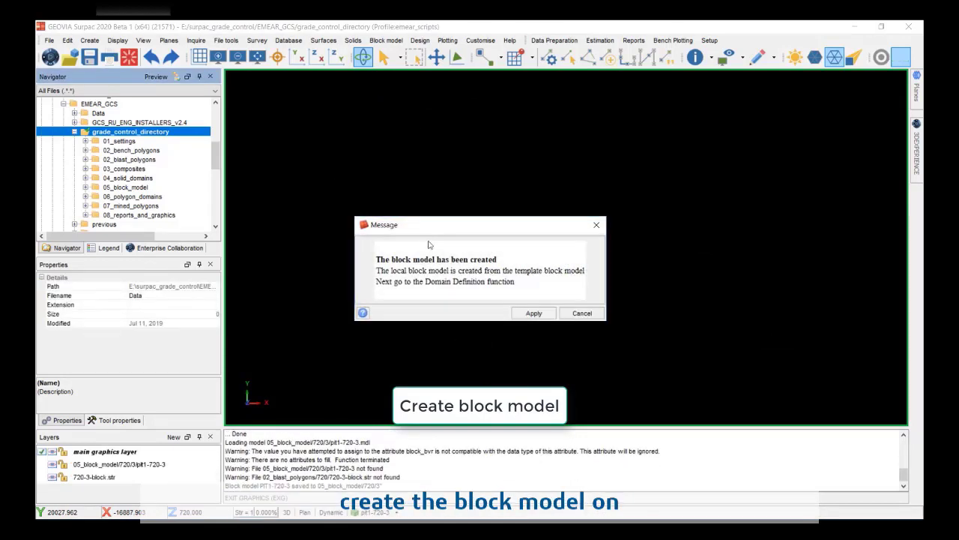
left_click(534, 312)
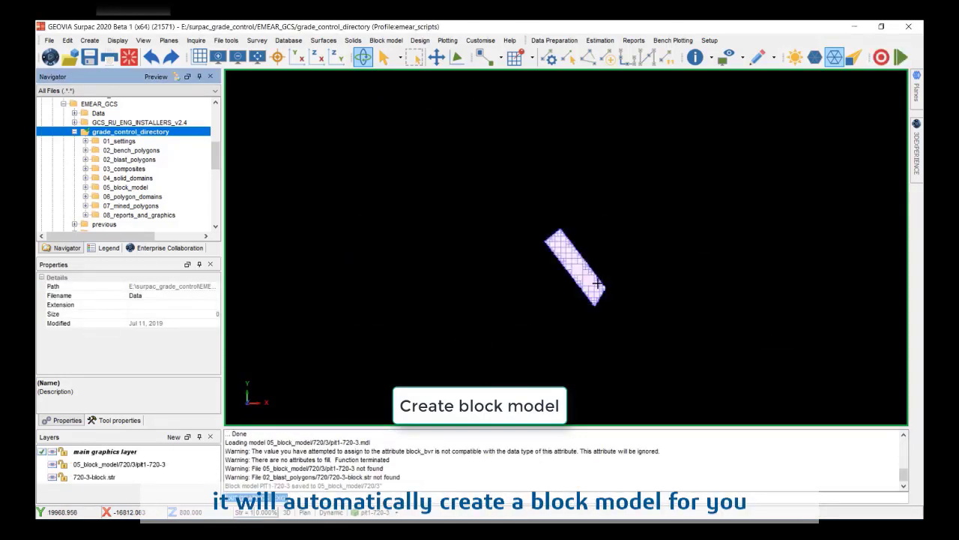
scroll(598, 283, "up", 5)
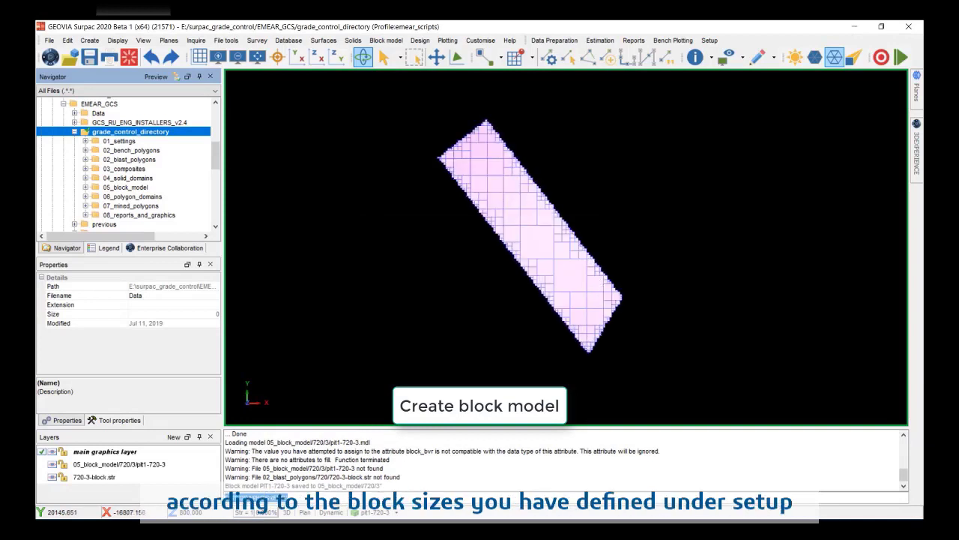
- Run Domain Definition for PIT1, bench 720, blast 3, with domains 300 and 302, and accept the boundary editing instructions
left_click(555, 40)
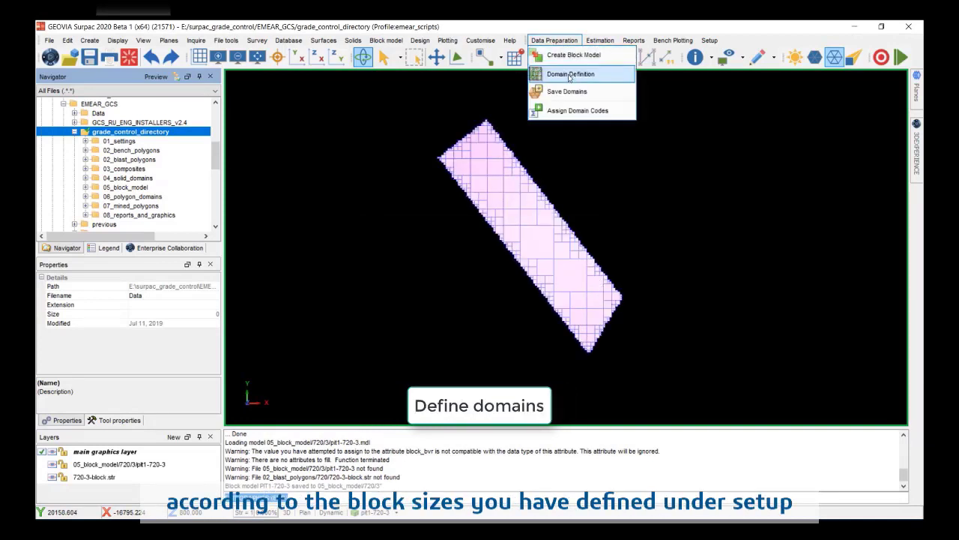
left_click(570, 73)
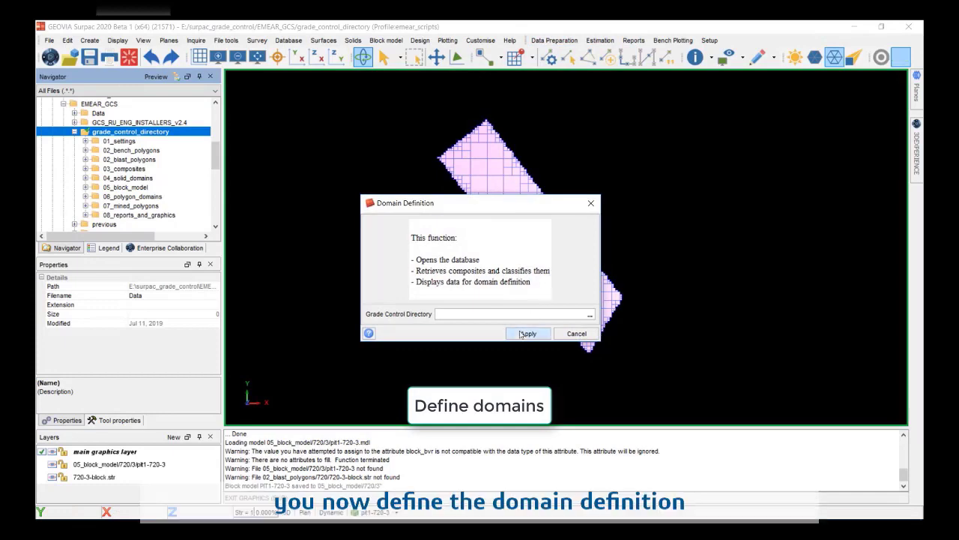
left_click(525, 334)
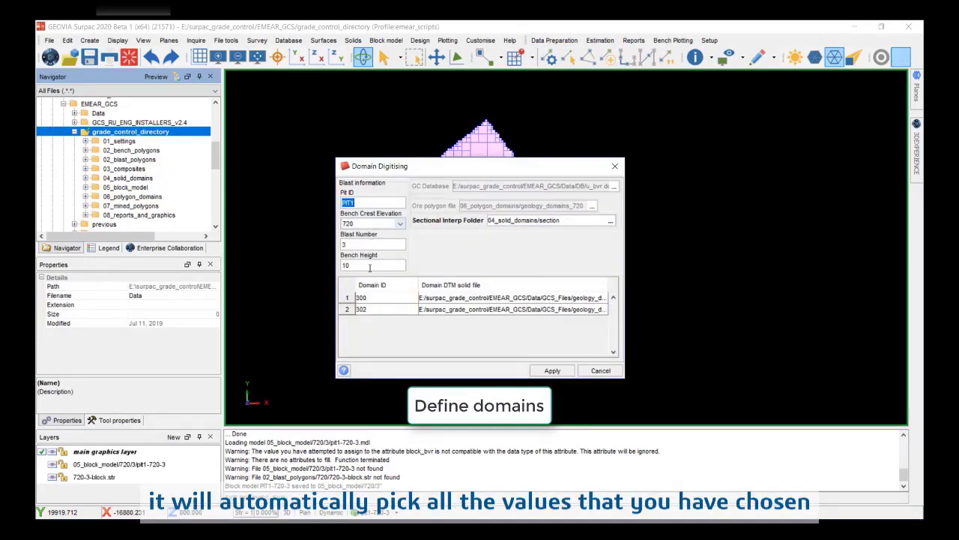
left_click(553, 371)
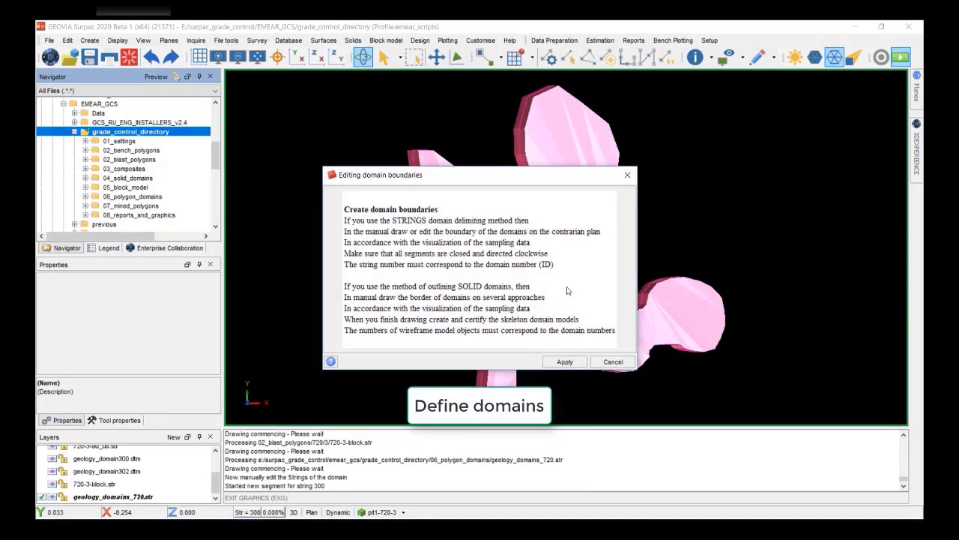
key("Return")
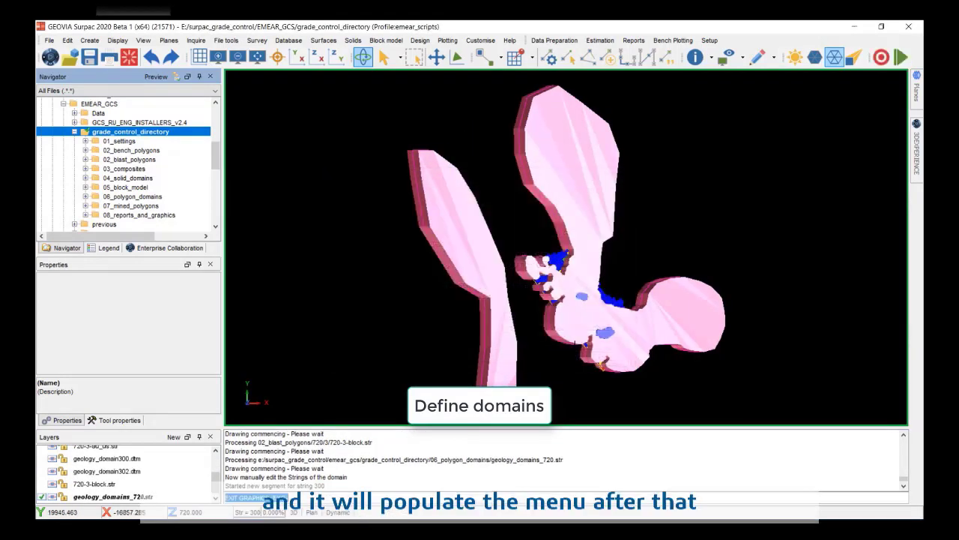
- Hide the geology_domain300.dtm and geology_domain302.dtm solids to view the composites within the domain outlines
left_click(52, 470)
left_click(53, 459)
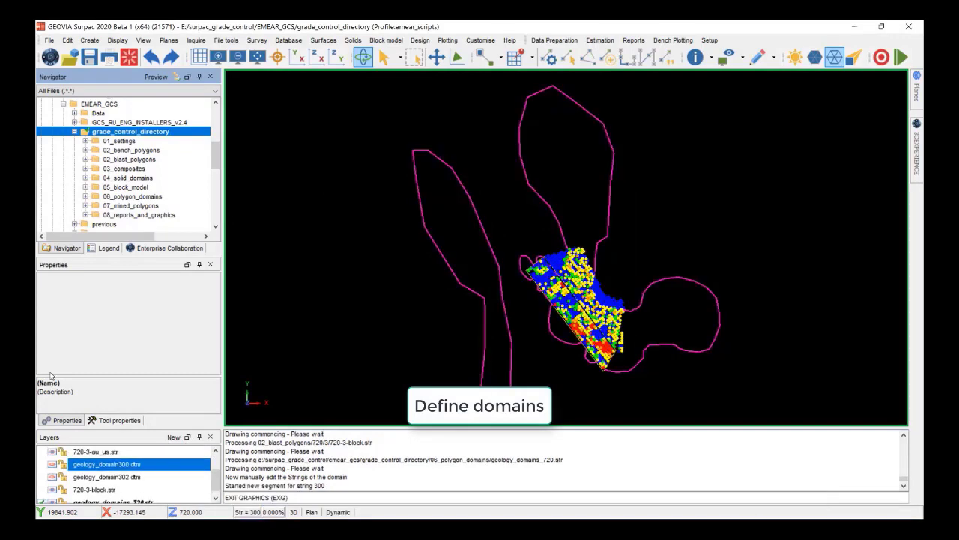
scroll(596, 322, "up", 5)
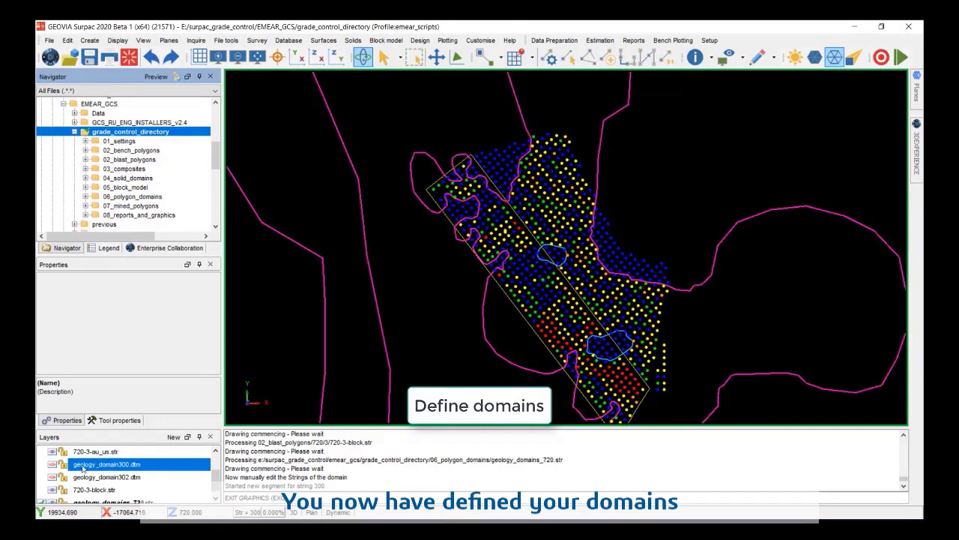
- Hide the 720-3-au.str and 720-3-cu.str layers to view the 720-3-au_us.str composites against the domain boundaries
scroll(71, 475, "up", 1)
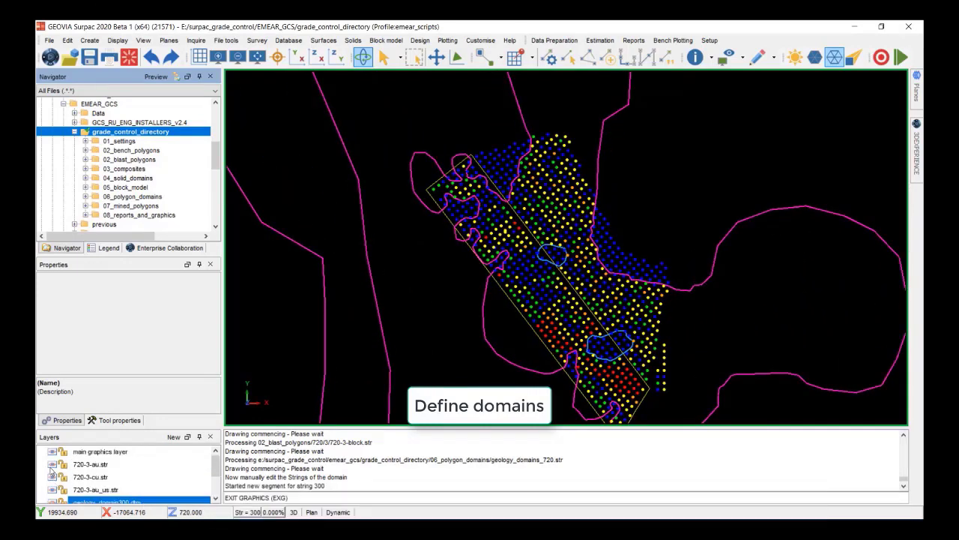
left_click(52, 466)
left_click(54, 477)
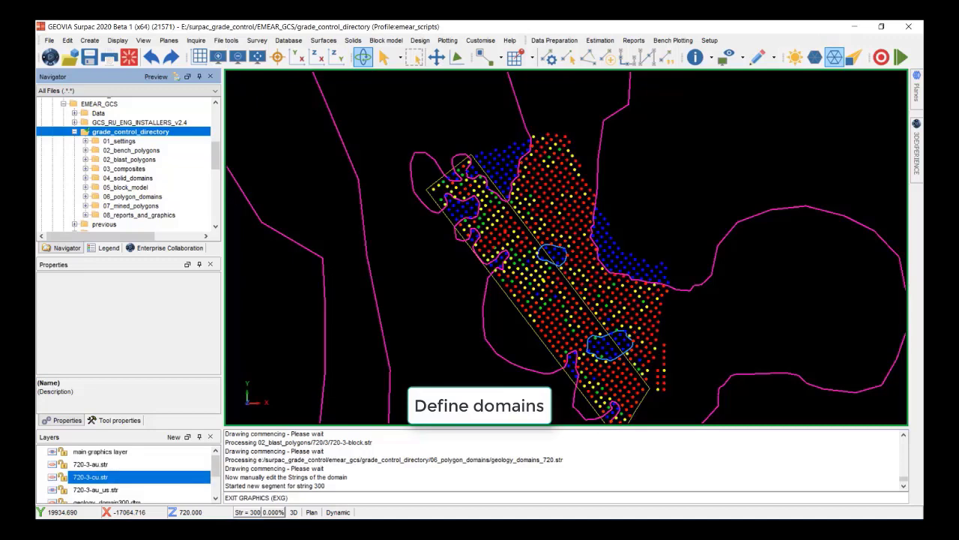
middle_click_drag(566, 254, 500, 223)
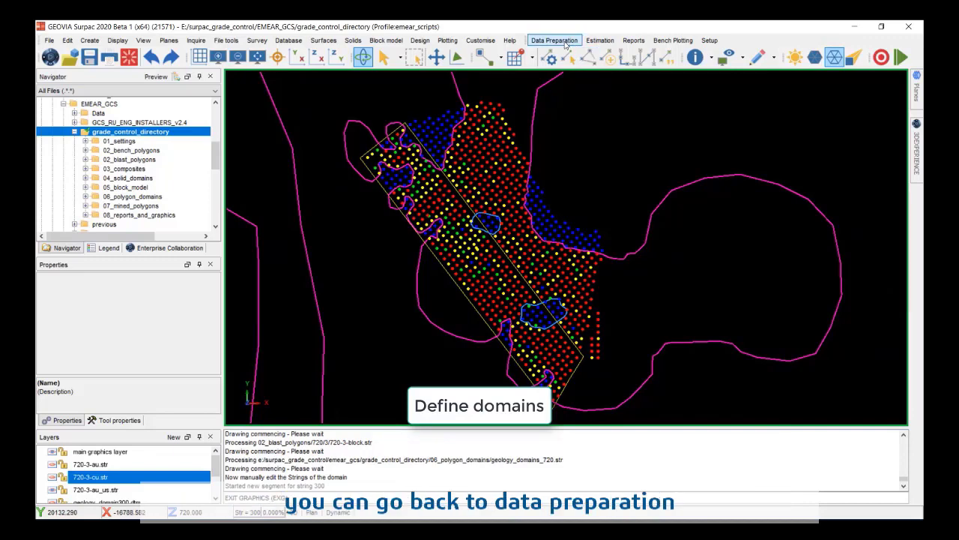
- Save the domain interpretation for PIT1, bench crest elevation 720, blast number 3
left_click(600, 41)
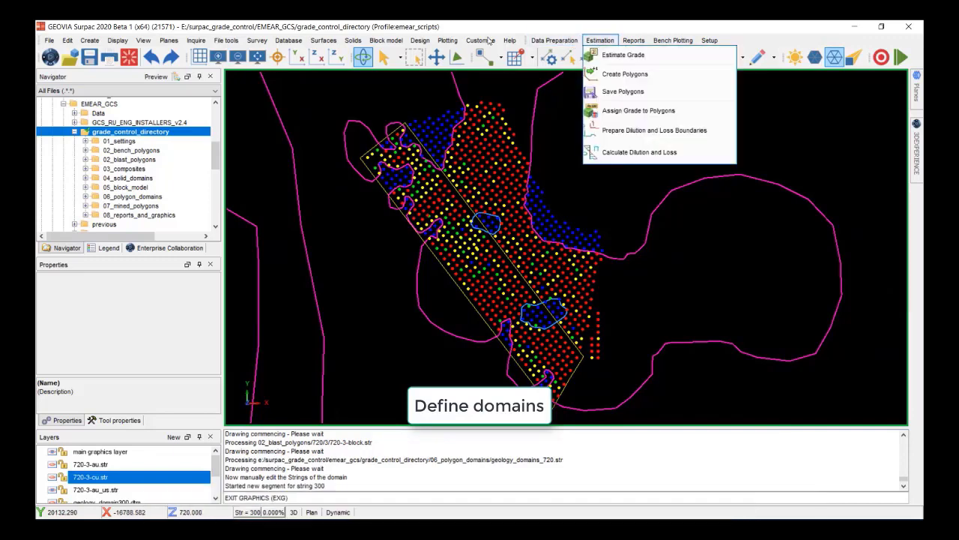
mouse_move(543, 41)
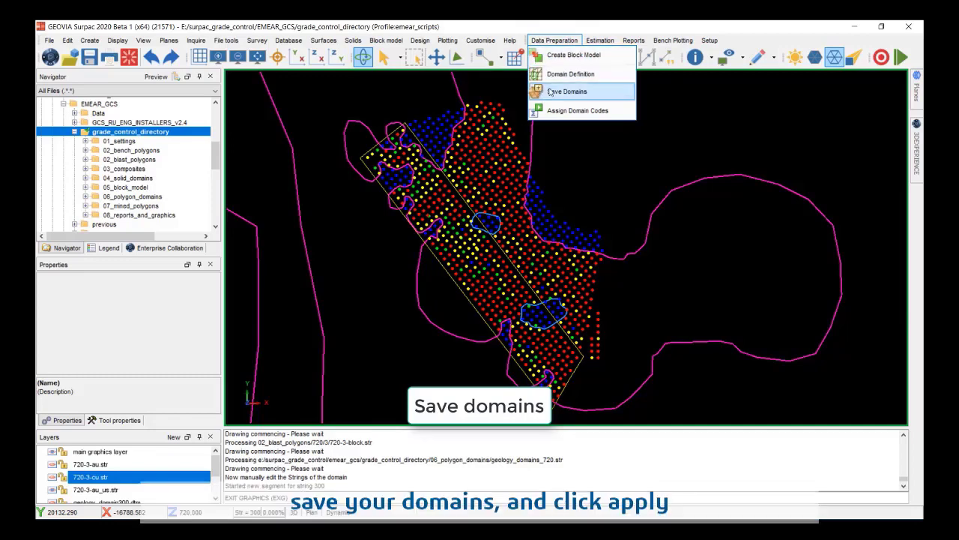
left_click(568, 92)
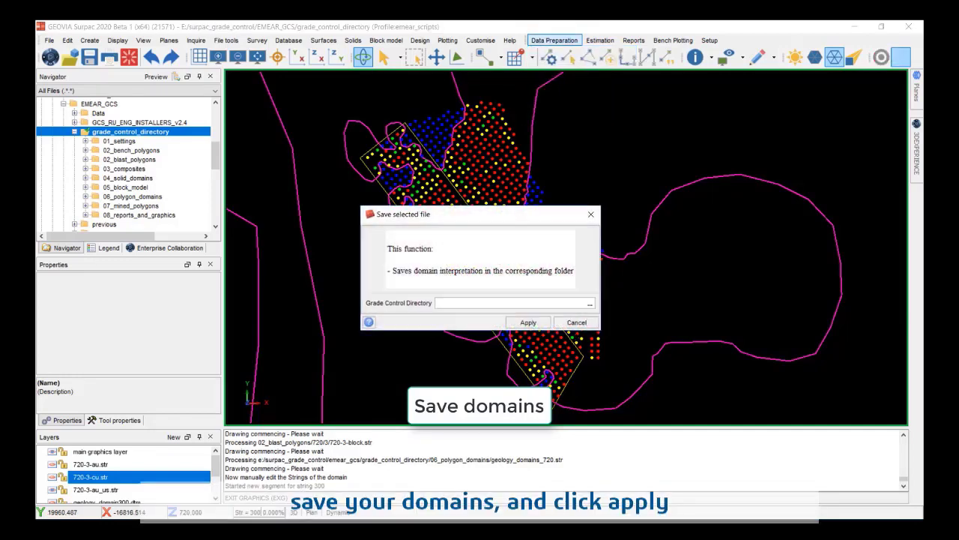
left_click(530, 327)
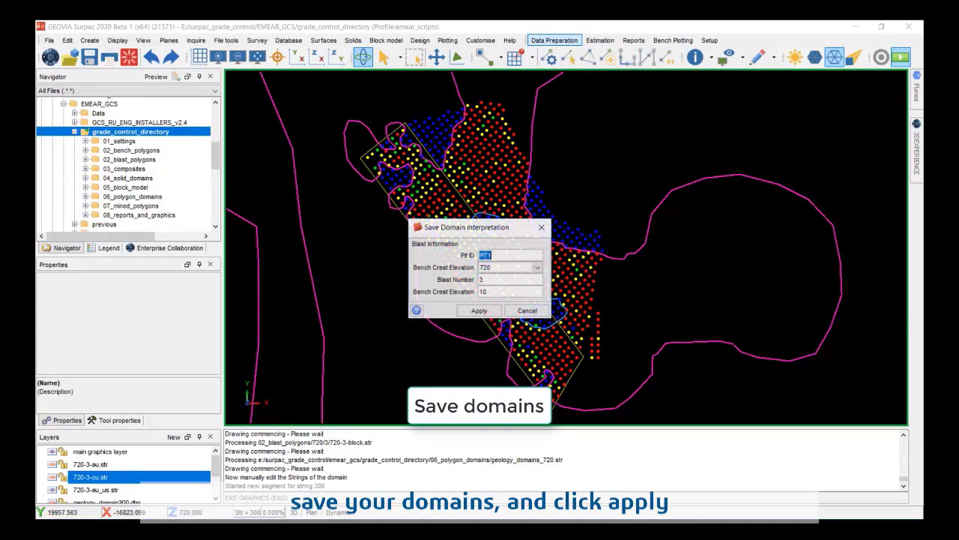
left_click(492, 315)
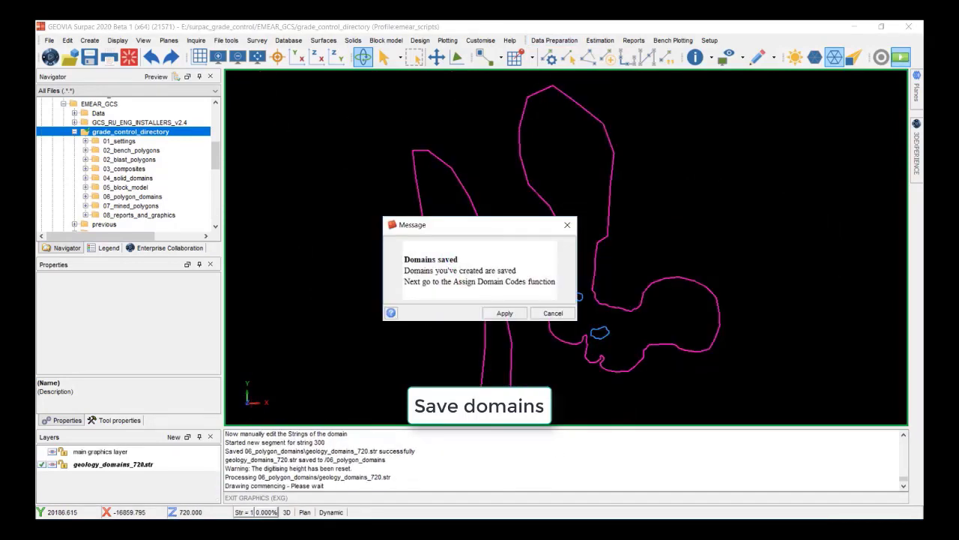
left_click(504, 313)
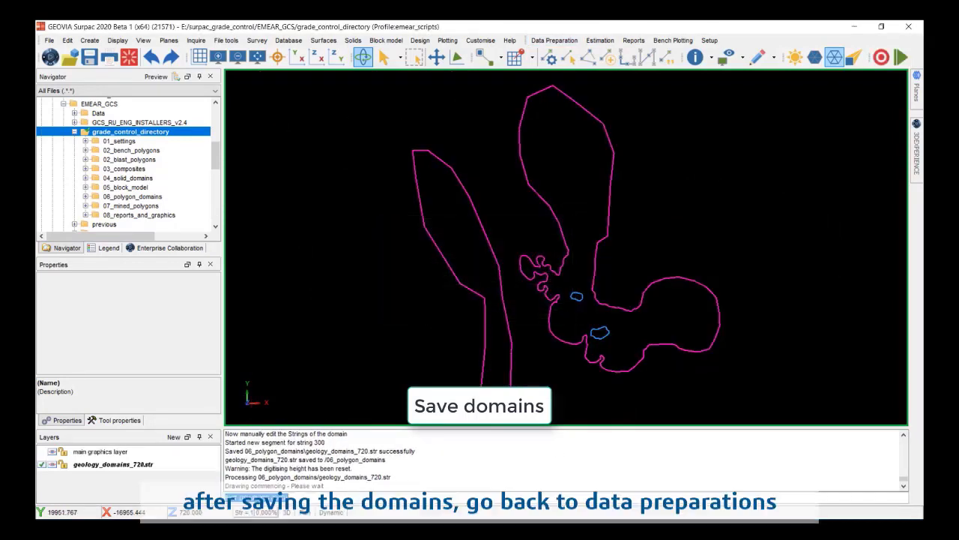
- Assign the domain codes to the block model for PIT1, bench crest elevation 720, blast number 3, and accept the domain assignment check
left_click(554, 41)
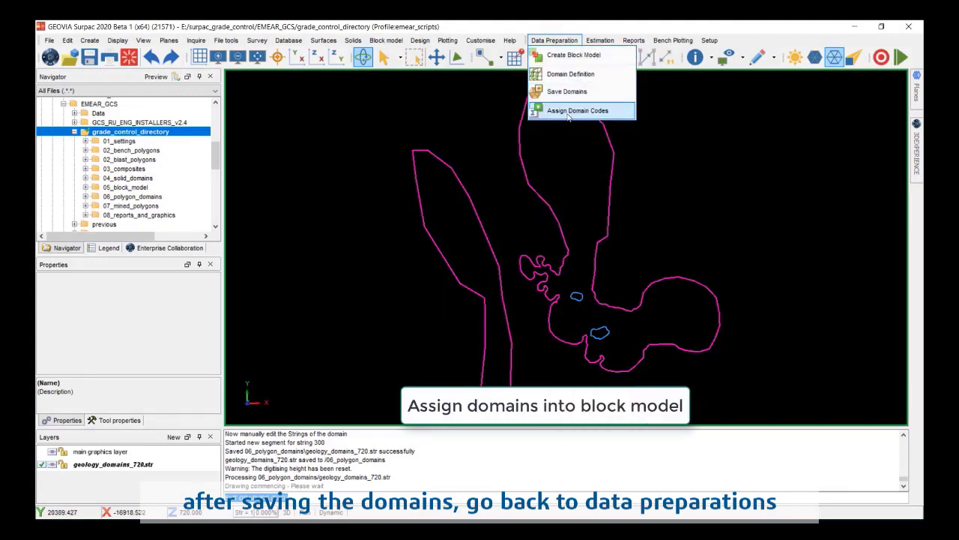
left_click(577, 110)
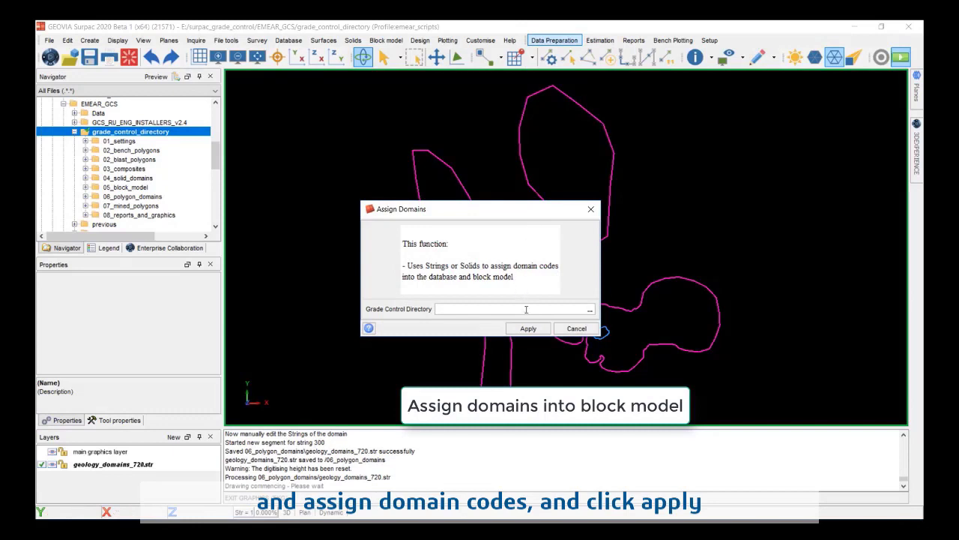
left_click(529, 329)
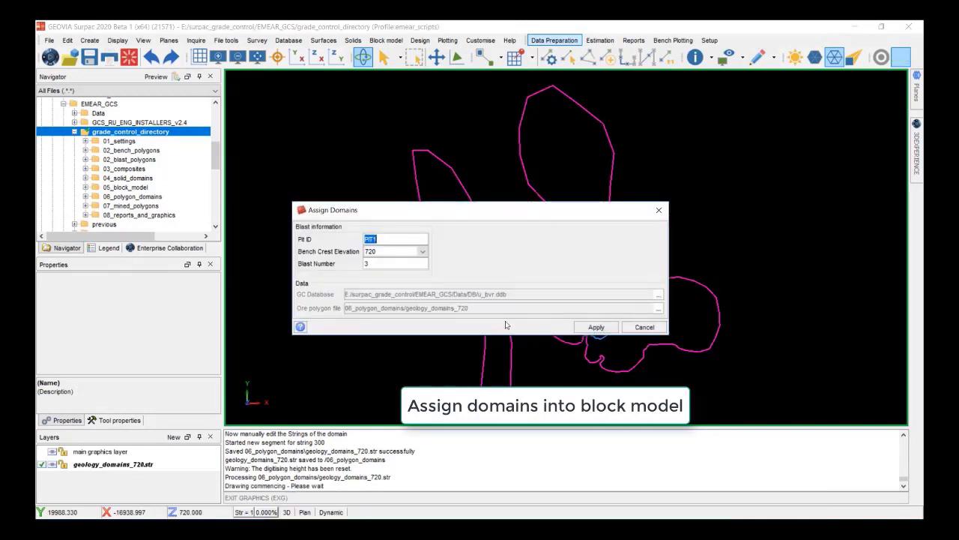
left_click(595, 329)
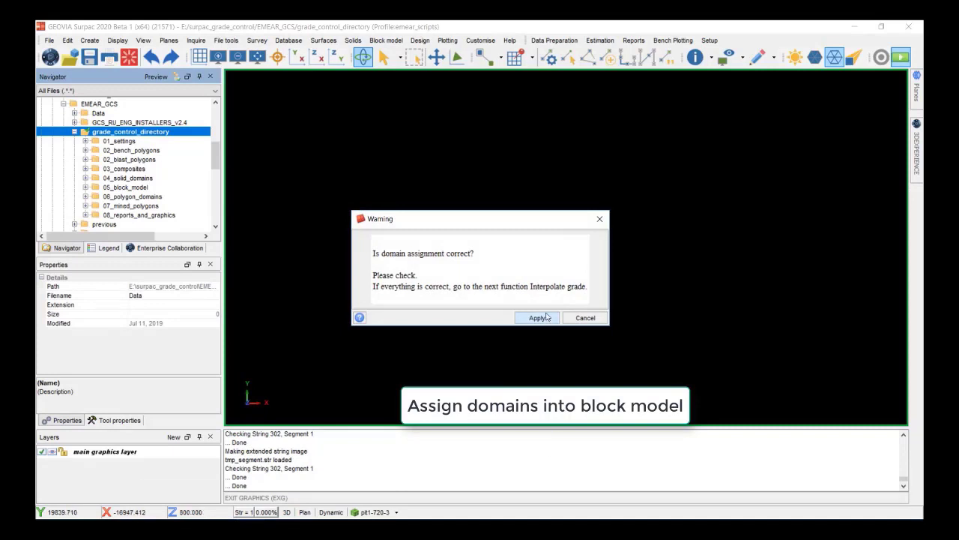
left_click_drag(559, 225, 472, 217)
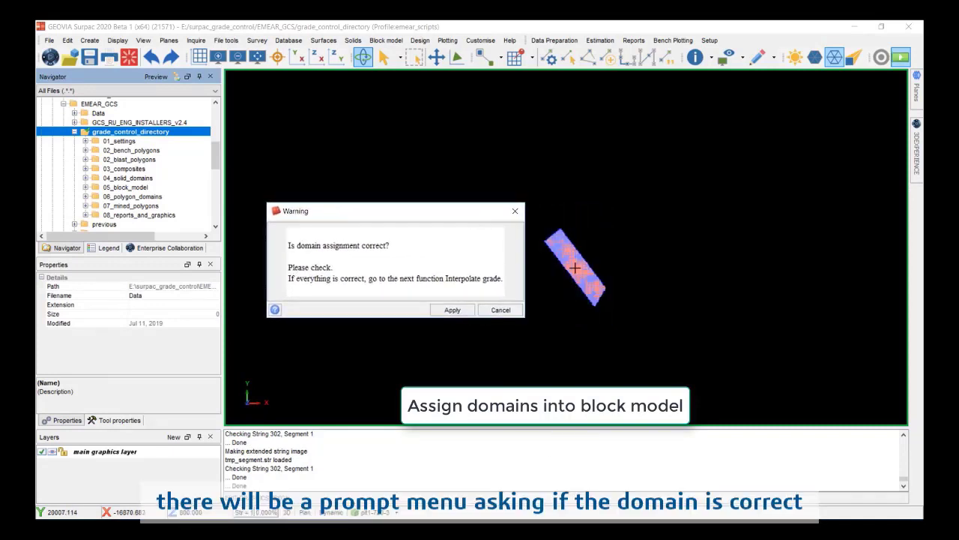
left_click(452, 310)
scroll(575, 267, "up", 5)
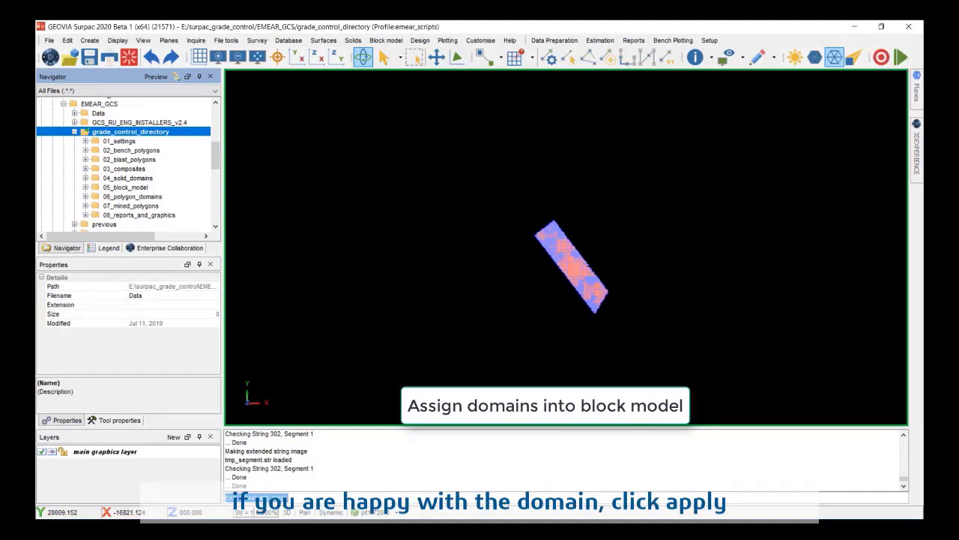
scroll(574, 267, "up", 1)
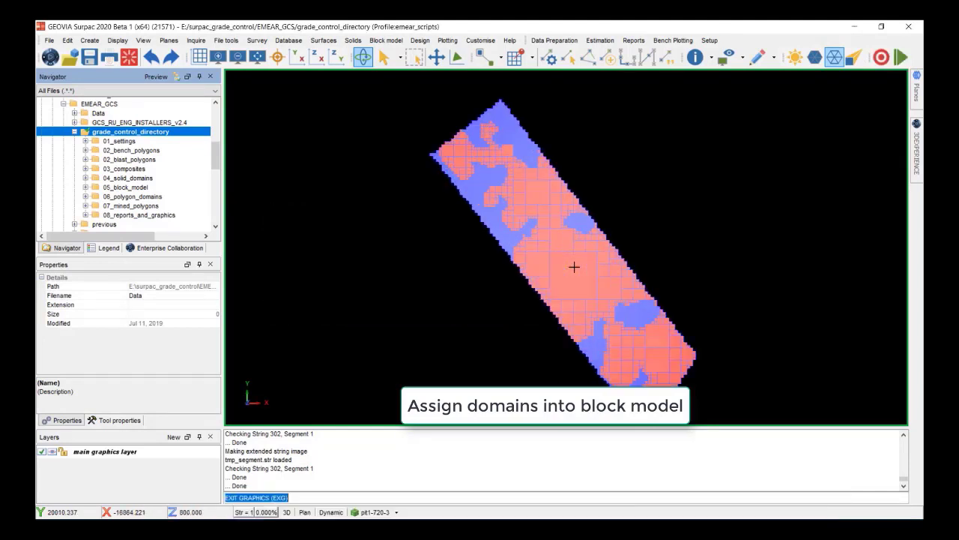
scroll(575, 234, "down", 1)
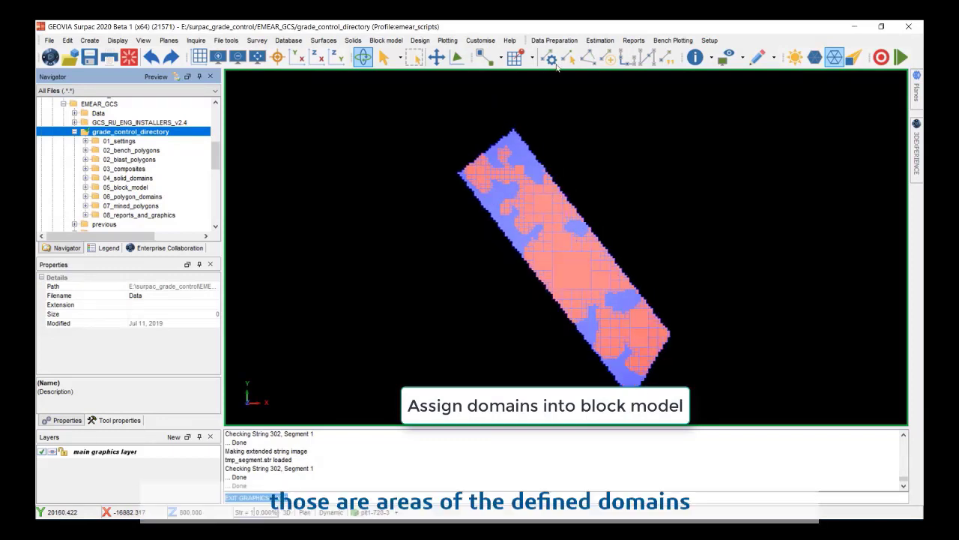
- Estimate grades for ore domain 300 and waste domain 302 in PIT1, bench 720, blast 3, bench height 10, and accept the estimation check
left_click(598, 41)
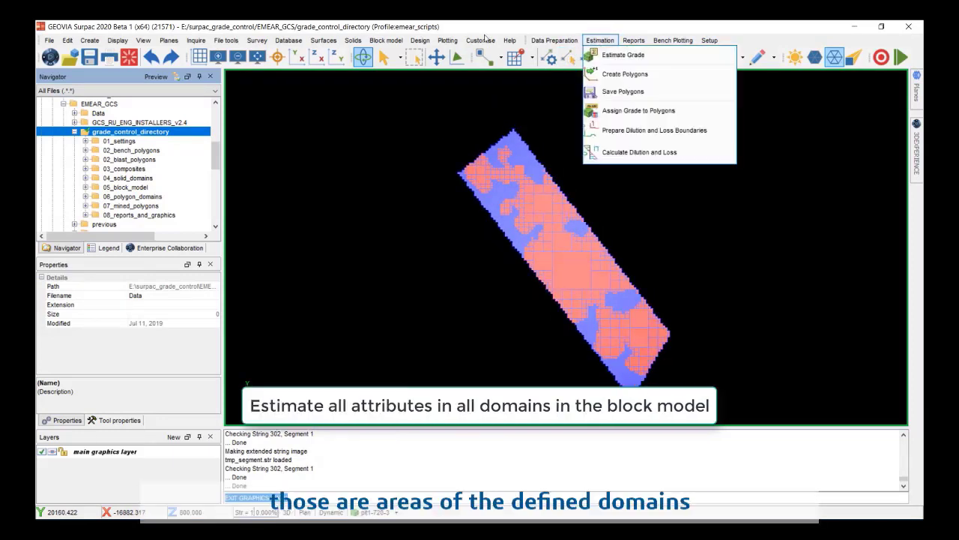
left_click(621, 55)
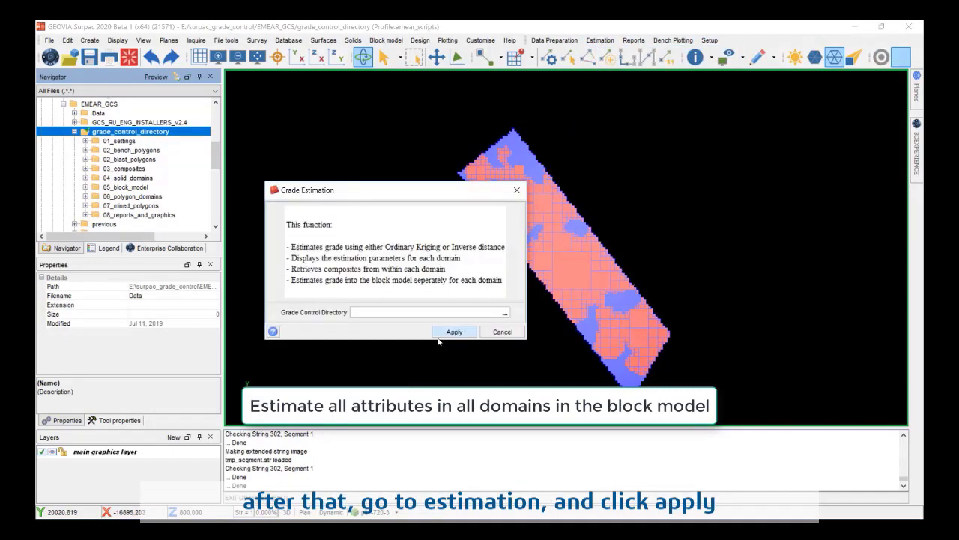
left_click(453, 331)
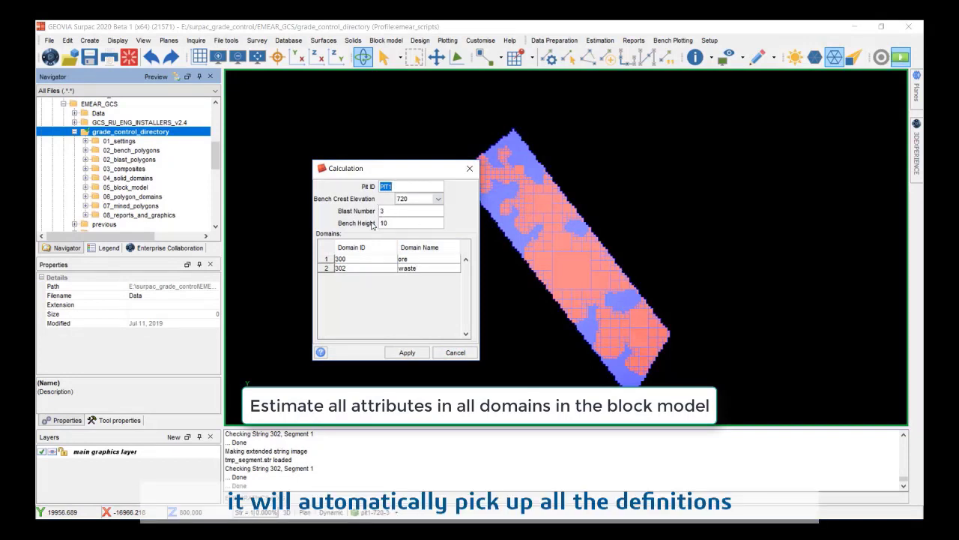
left_click(403, 356)
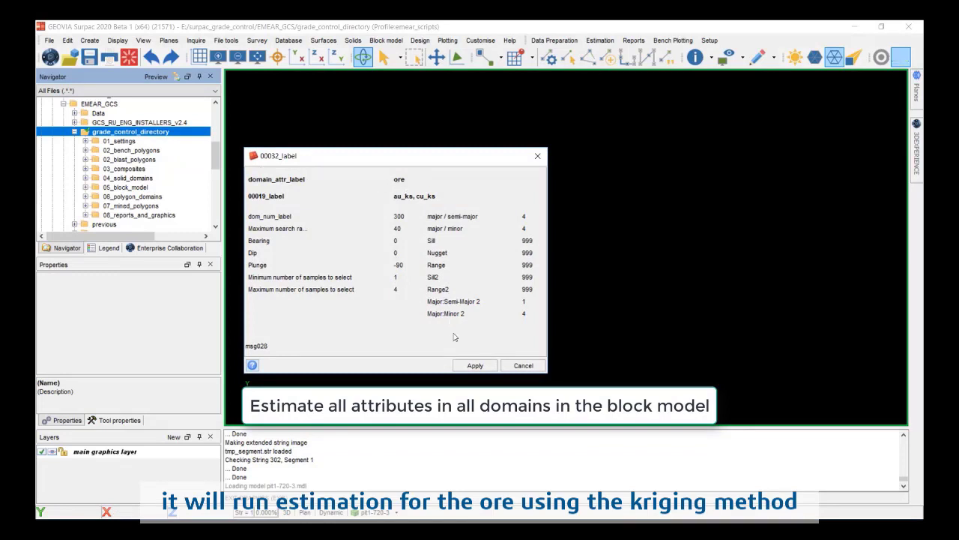
left_click(472, 365)
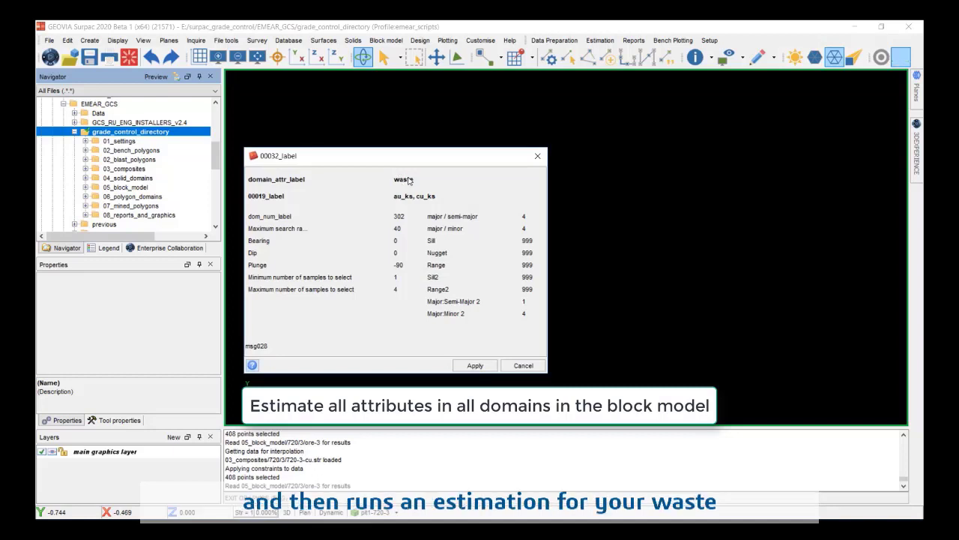
left_click(474, 365)
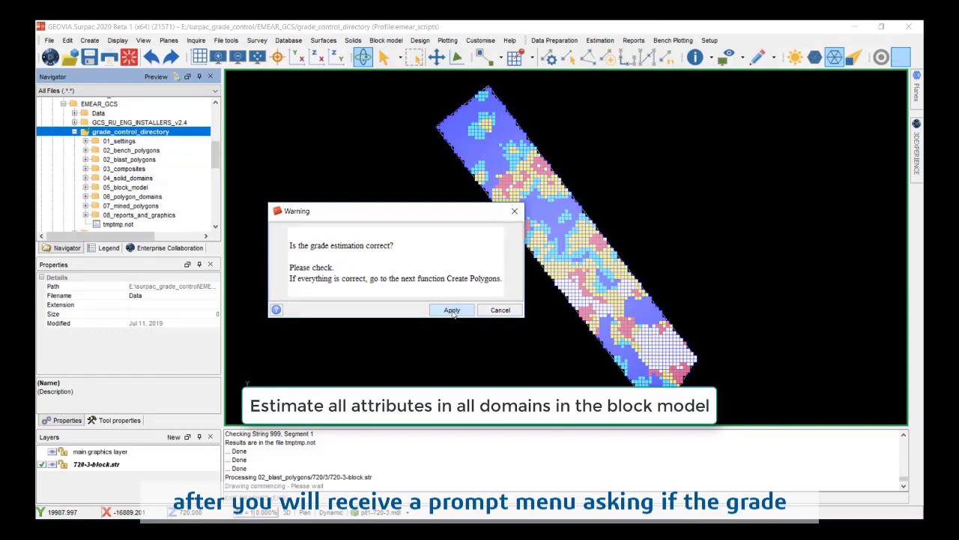
left_click(452, 311)
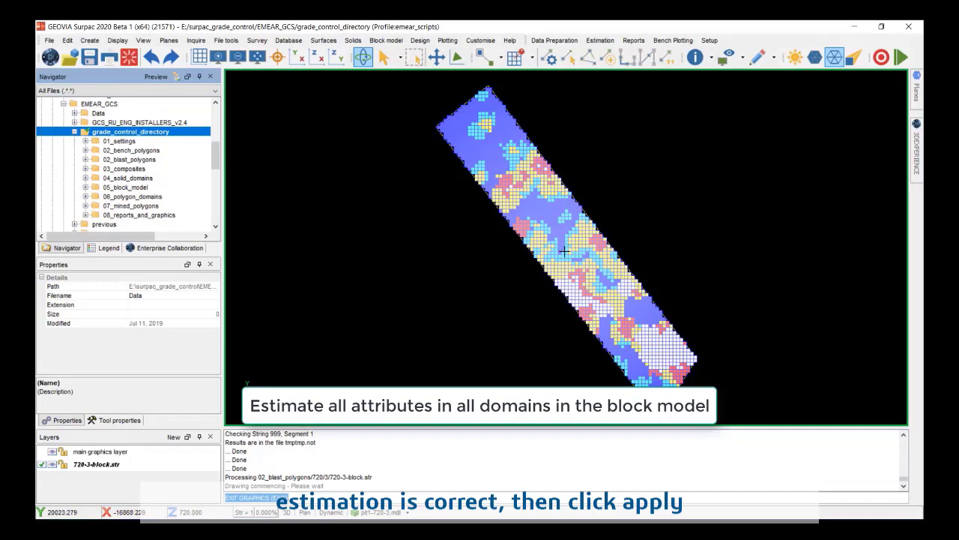
- Create the reserves report for PIT1, bench crest elevation 720, blast number 3, accepting the default losses, dilution and density for every polygon
left_click(599, 41)
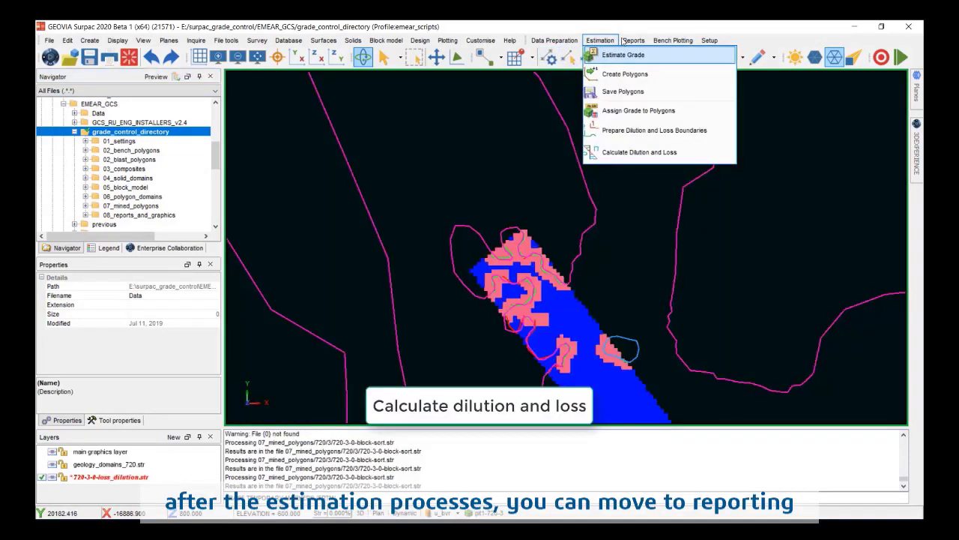
mouse_move(623, 40)
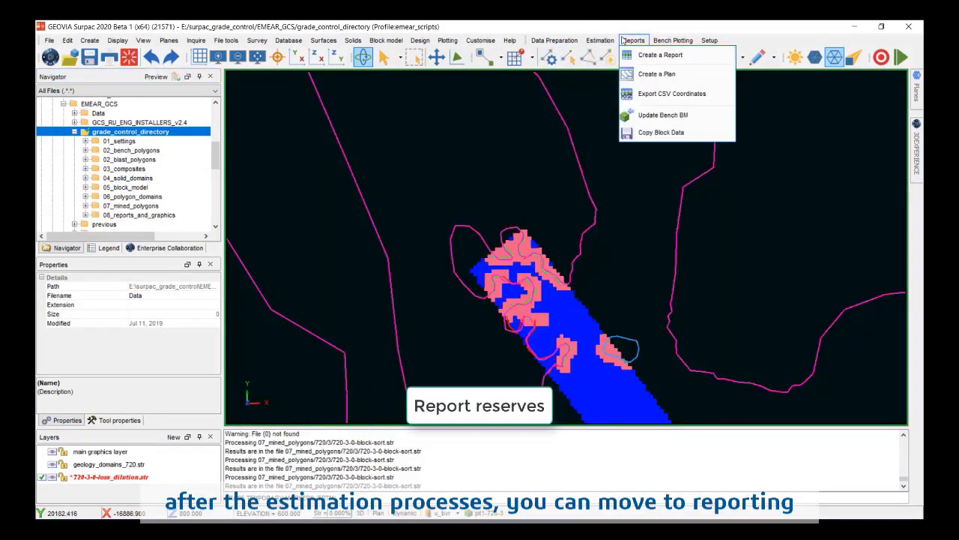
left_click(659, 54)
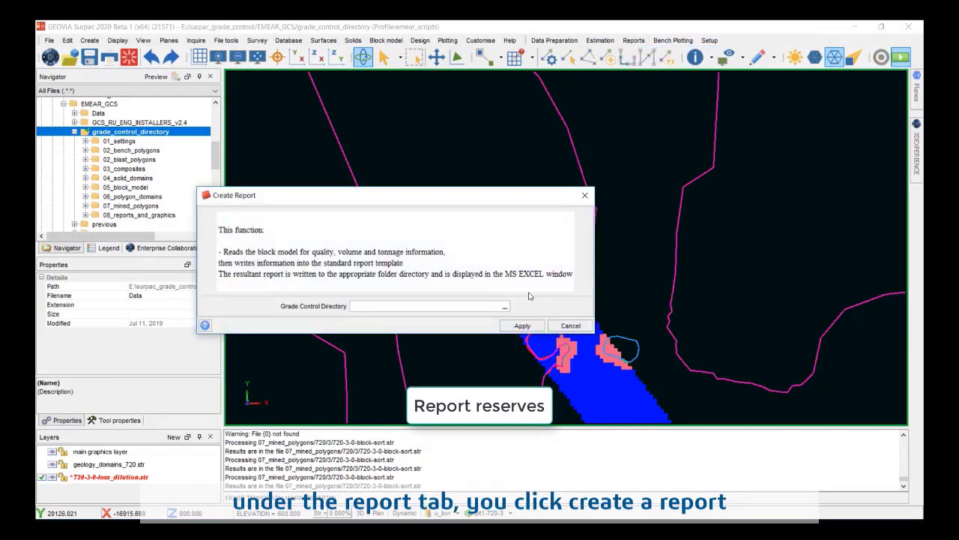
left_click(523, 324)
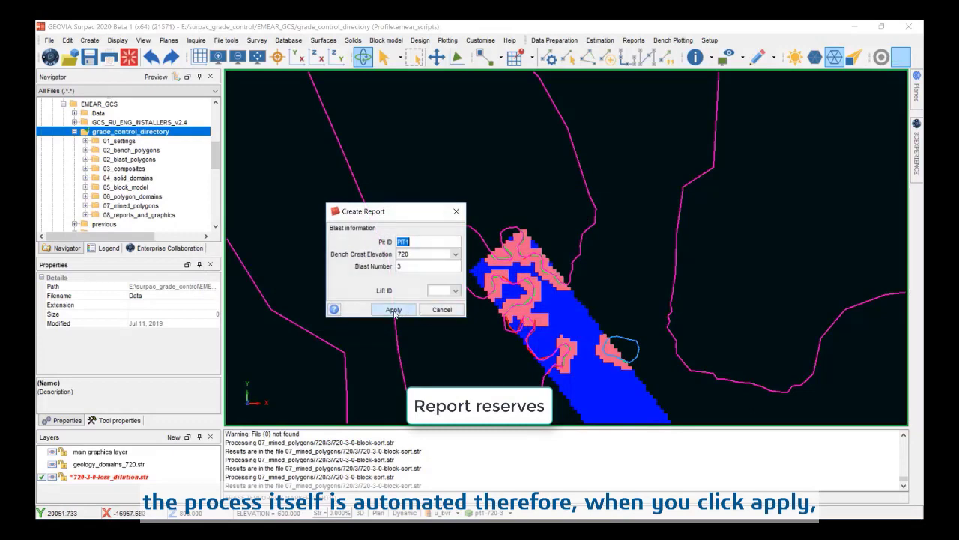
left_click(395, 311)
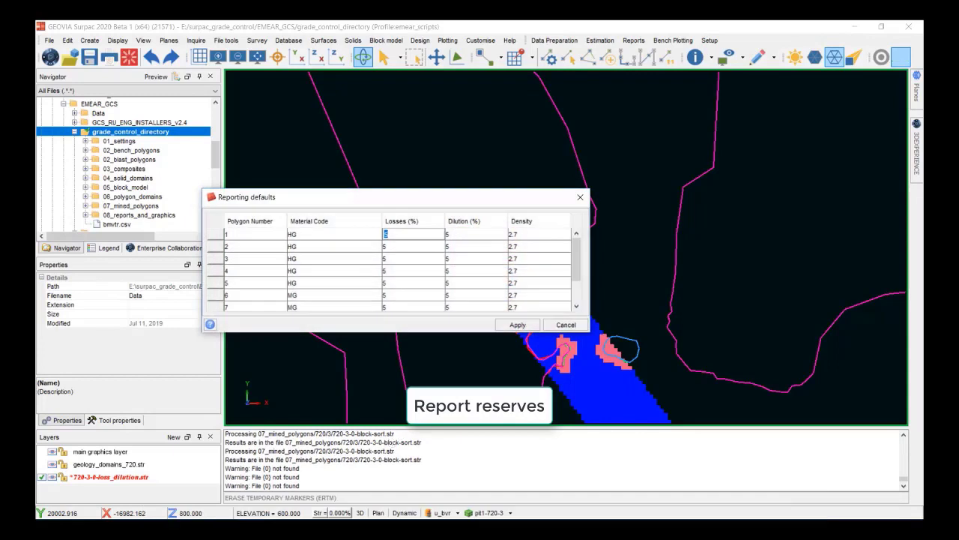
left_click(518, 325)
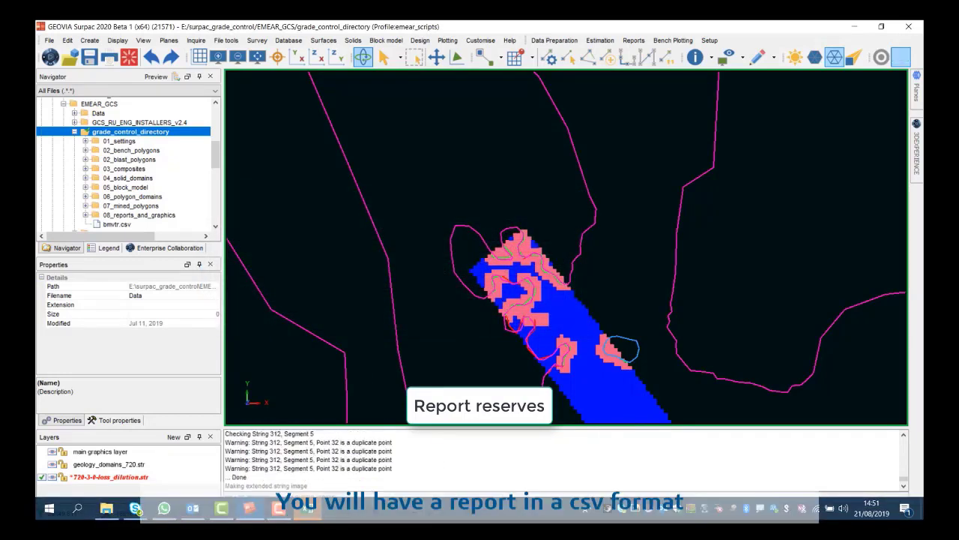
- Switch to Excel and review the in-situ reserves, standard loss, standard dilution and planned ore sections of 720-3-0-report.xls
left_click(303, 513)
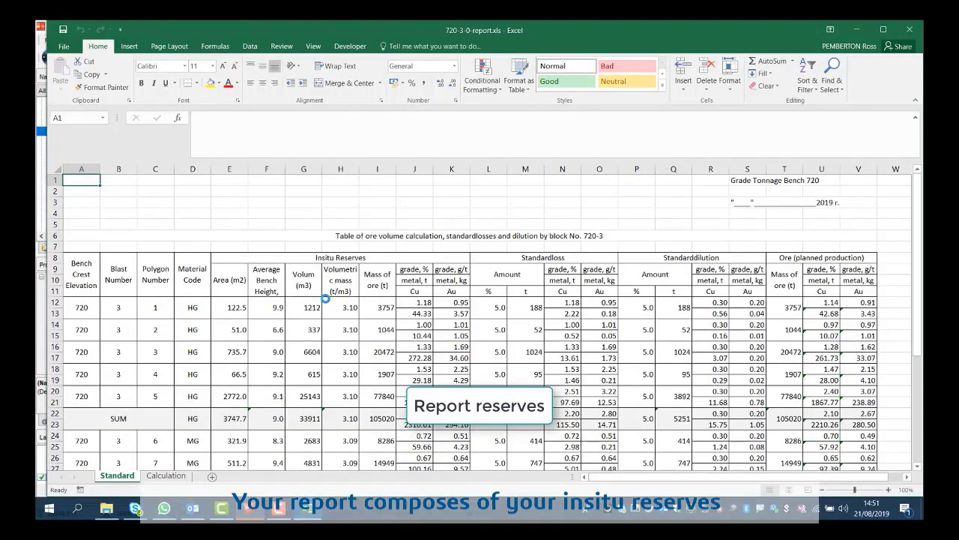
scroll(325, 300, "down", 2, "ctrl")
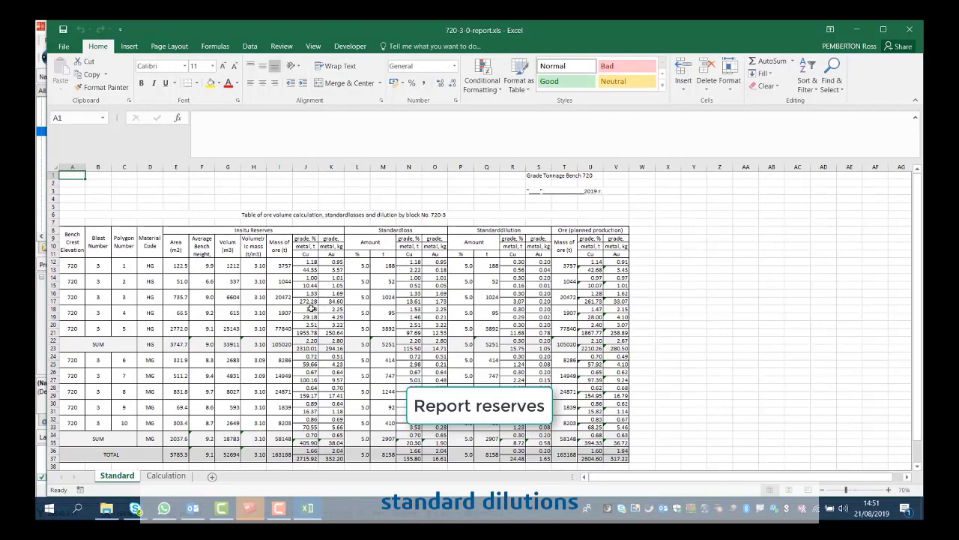
left_click(228, 231)
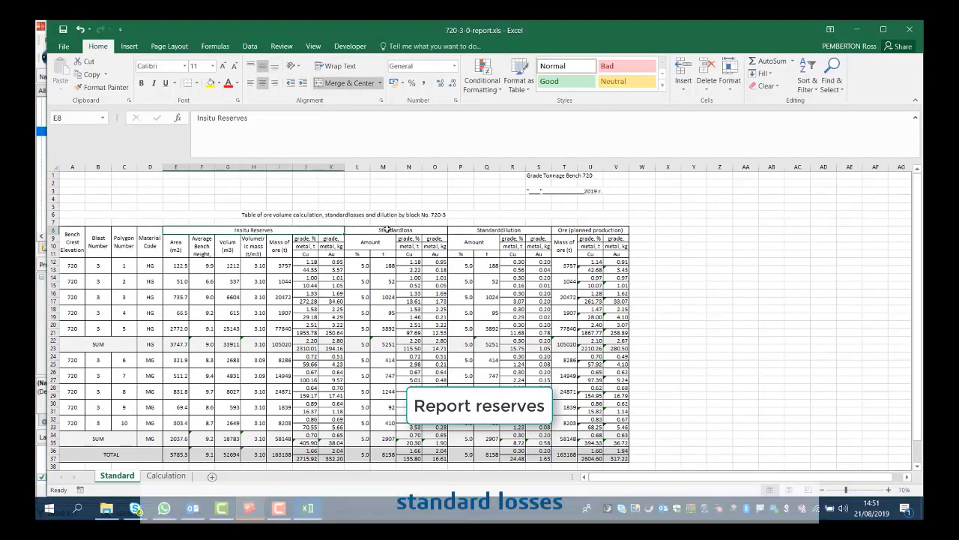
left_click(412, 229)
left_click(487, 229)
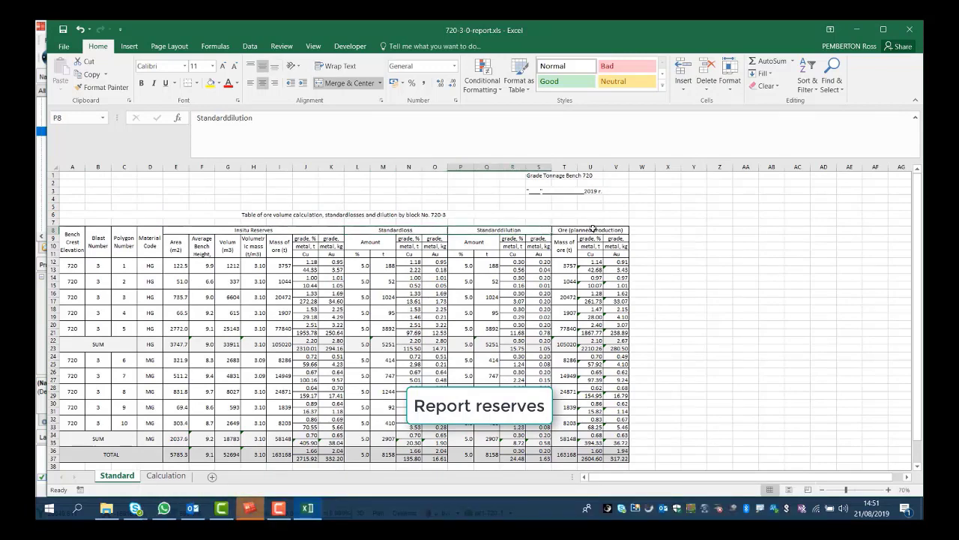
left_click(592, 228)
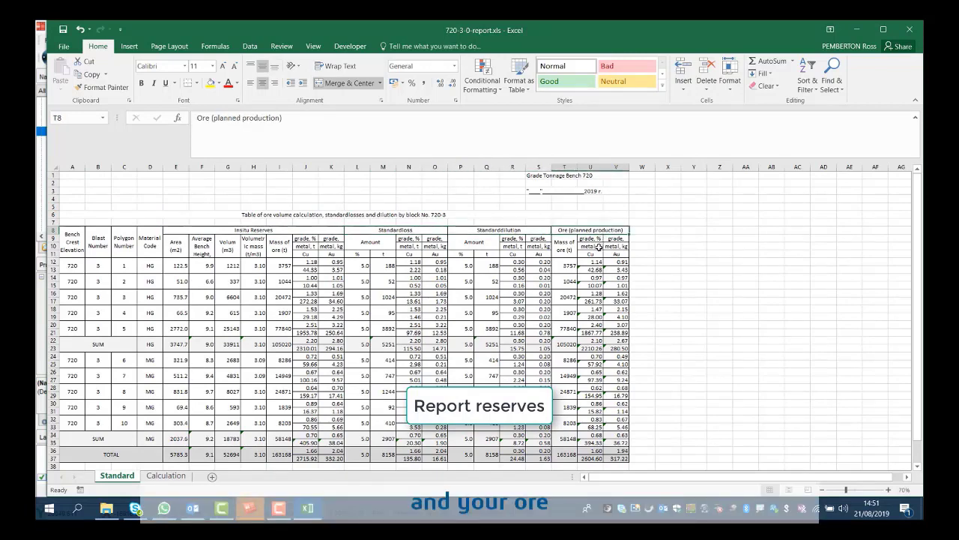
- Examine the bench crest elevations, blast numbers, material codes and polygon numbers in the report table's rows
left_click(66, 269)
left_click(69, 281)
left_click(72, 298)
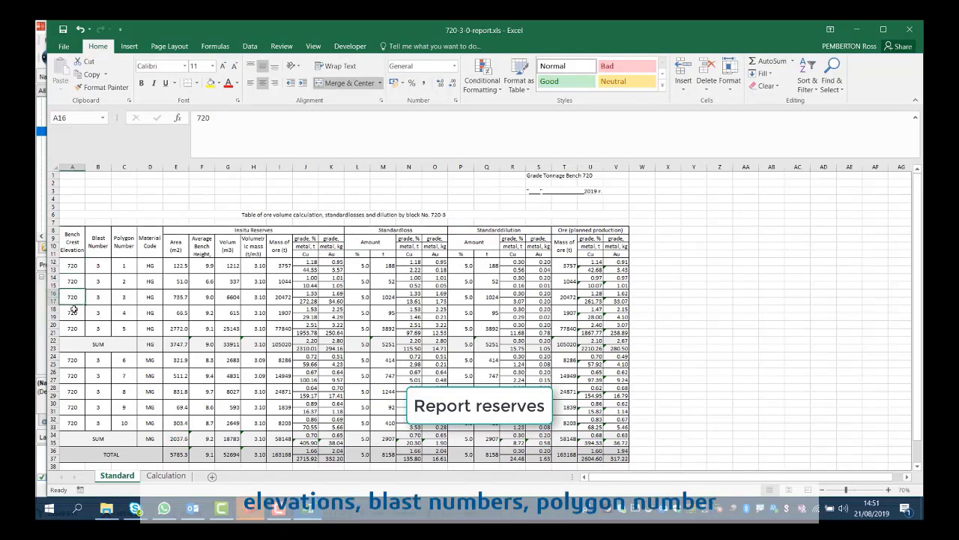
left_click(72, 313)
left_click(71, 329)
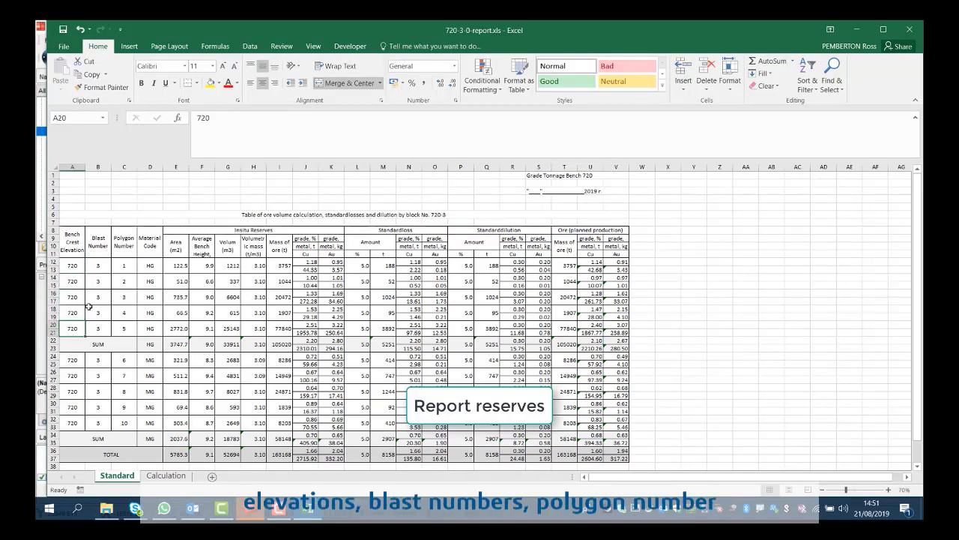
left_click(100, 268)
left_click(101, 285)
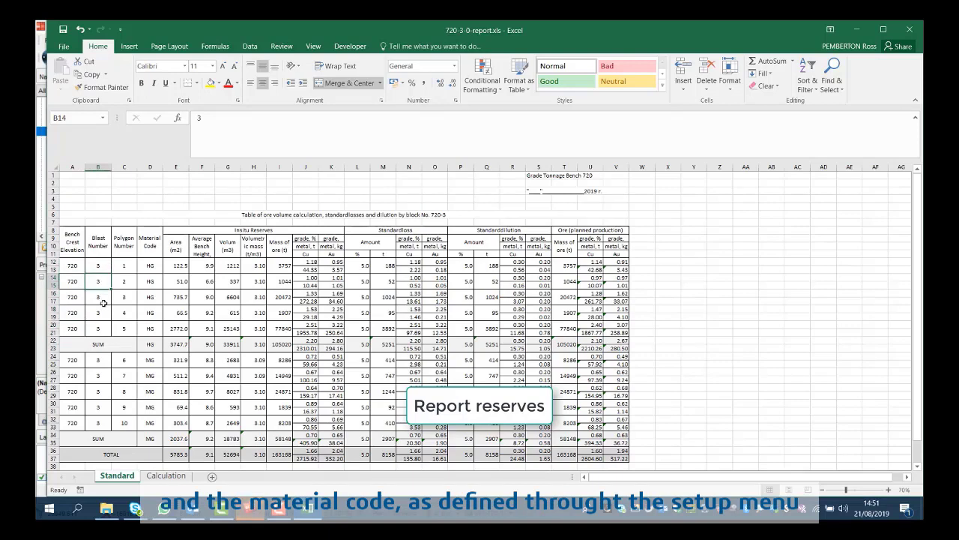
left_click(103, 299)
left_click(103, 315)
left_click(149, 269)
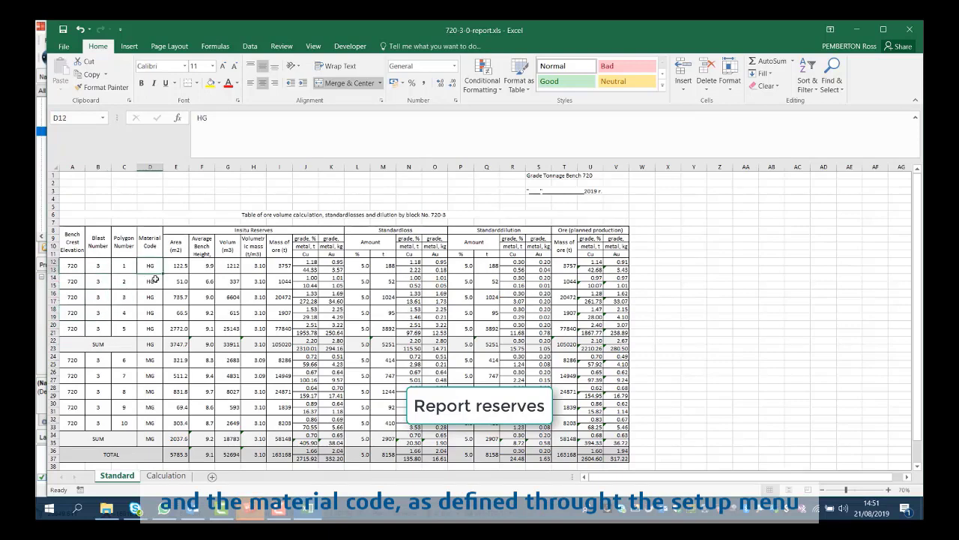
left_click(155, 281)
left_click(156, 297)
left_click(153, 315)
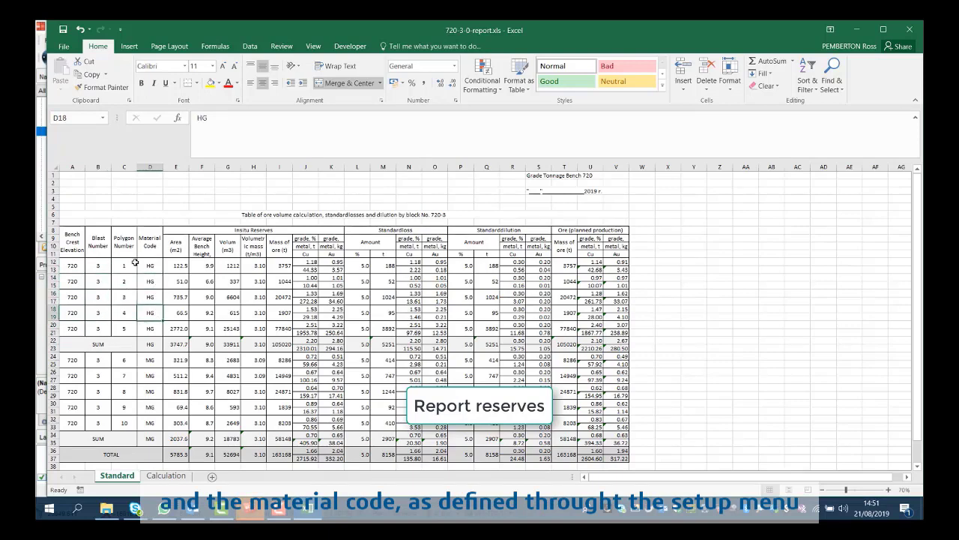
left_click(123, 263)
left_click(124, 281)
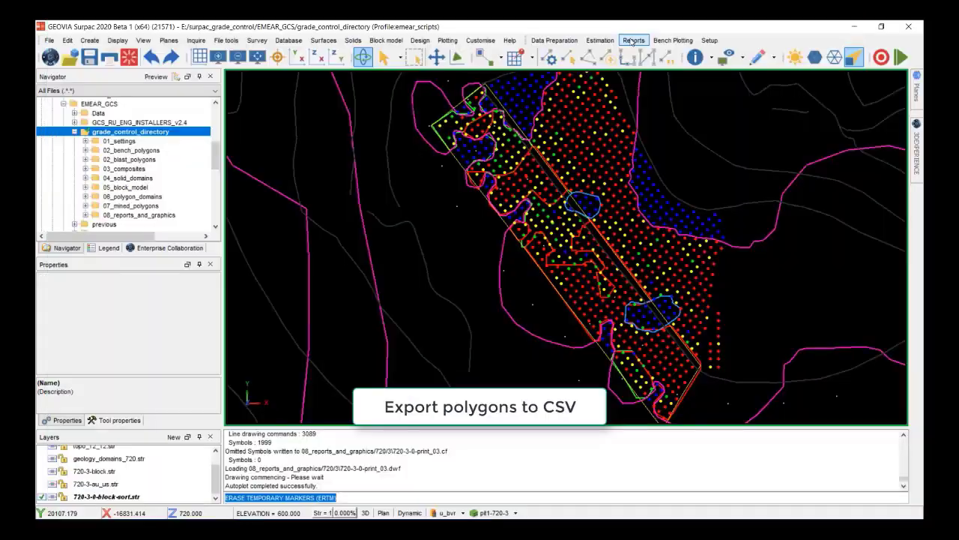
- Export the polygon coordinates to CSV for PIT1, bench crest elevation 720, blast number 3
left_click(633, 40)
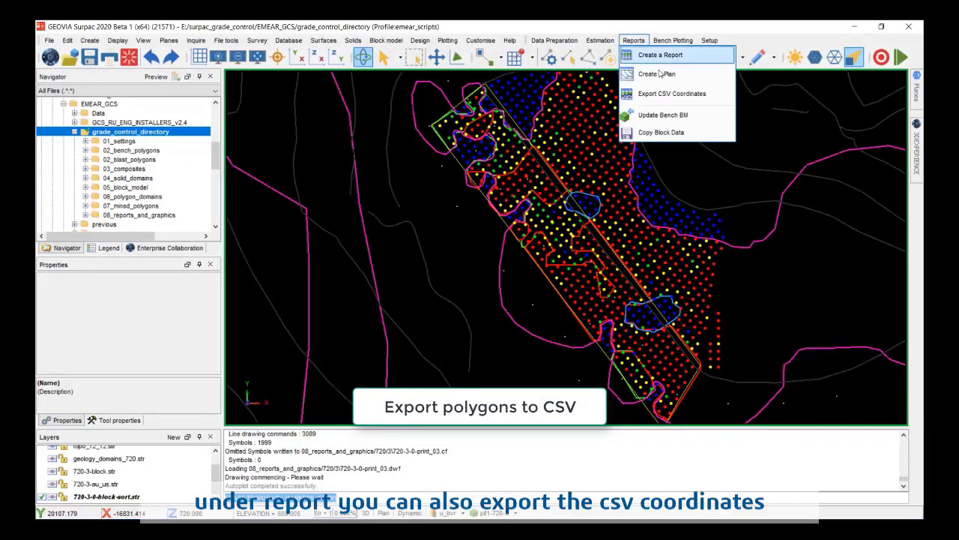
left_click(651, 96)
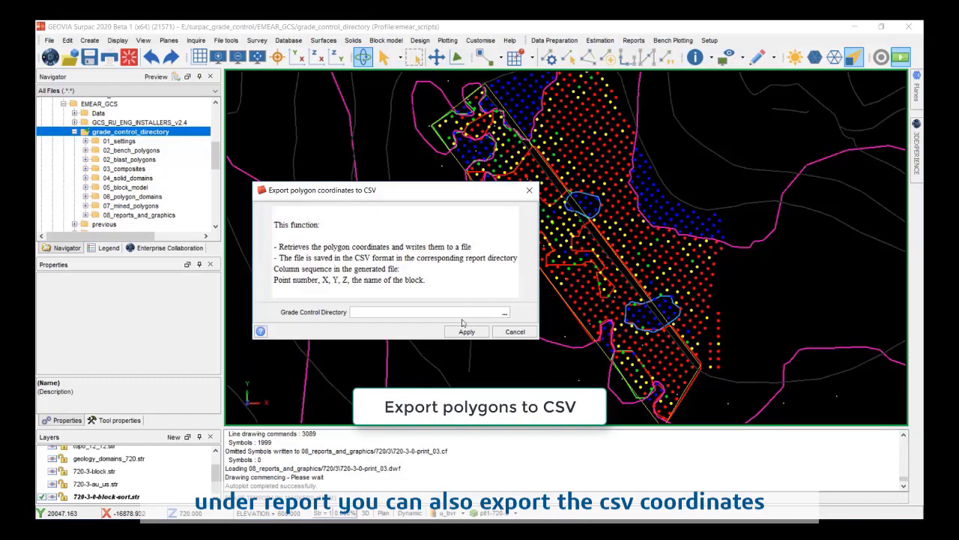
left_click(466, 331)
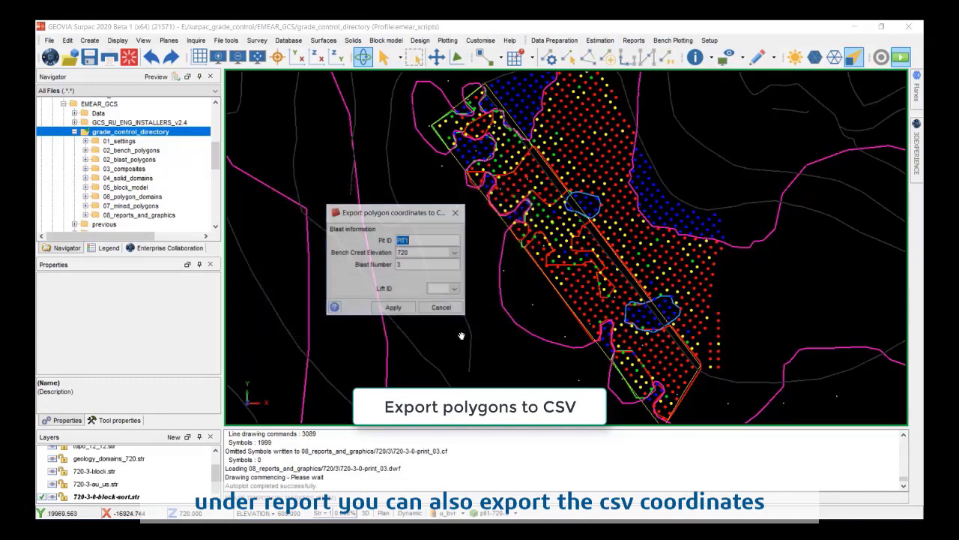
left_click(409, 311)
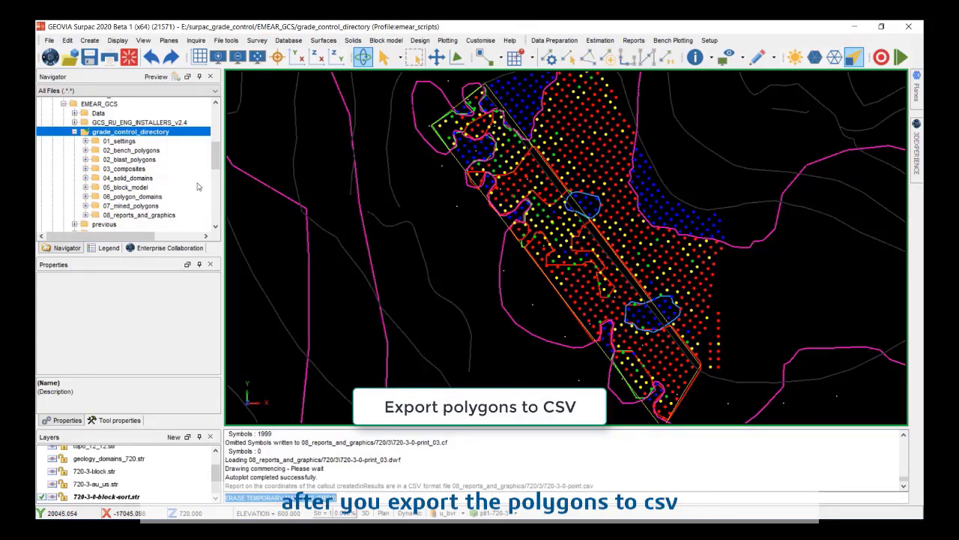
- Open the exported file 720-3-0-point.csv from the 08_reports_and_graphics/720/3 folder of the grade control directory in Excel
left_click(86, 217)
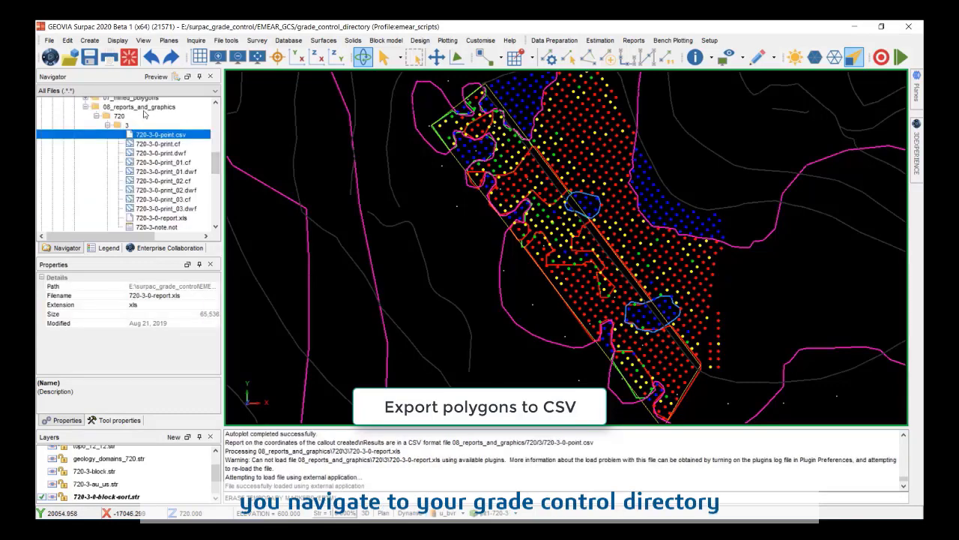
right_click(169, 134)
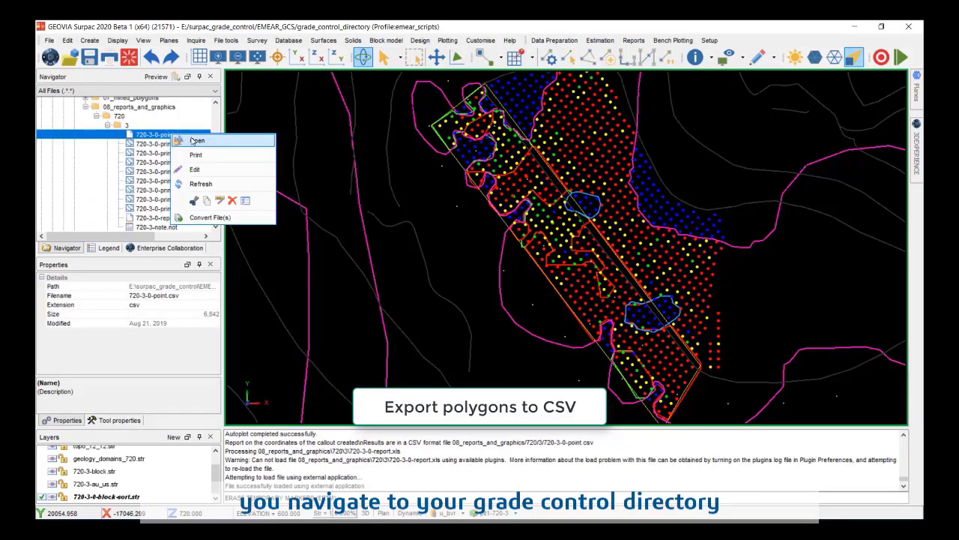
key("Escape")
double_click(191, 136)
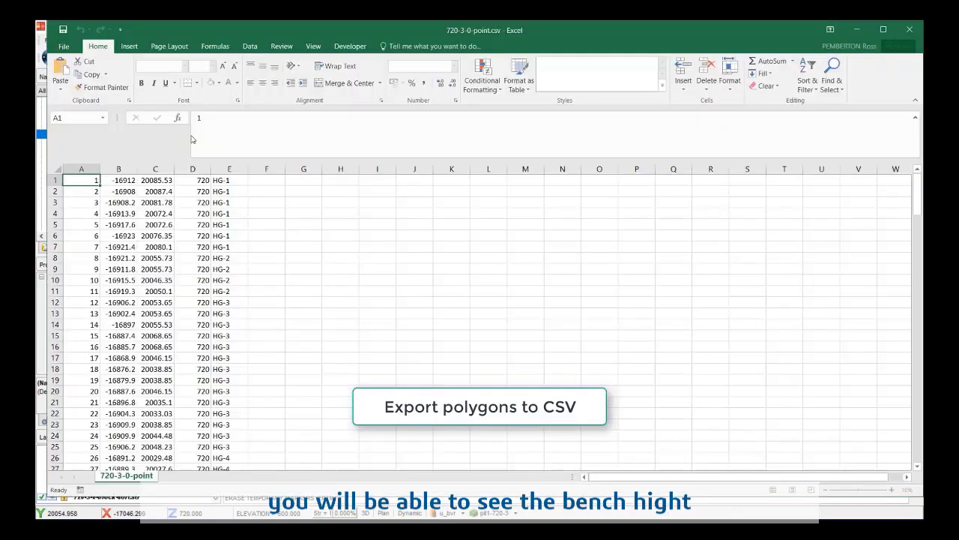
- Review the point numbers, X and Y coordinates, elevations and block names in the exported CSV, and close the file
left_click(84, 194)
left_click(85, 234)
left_click(88, 257)
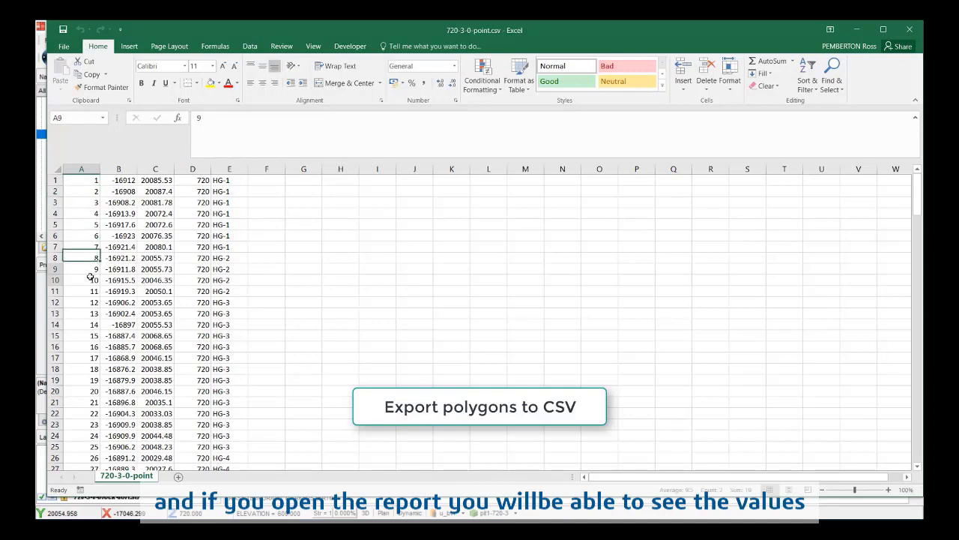
left_click_drag(90, 272, 90, 280)
left_click(127, 192)
left_click(162, 200)
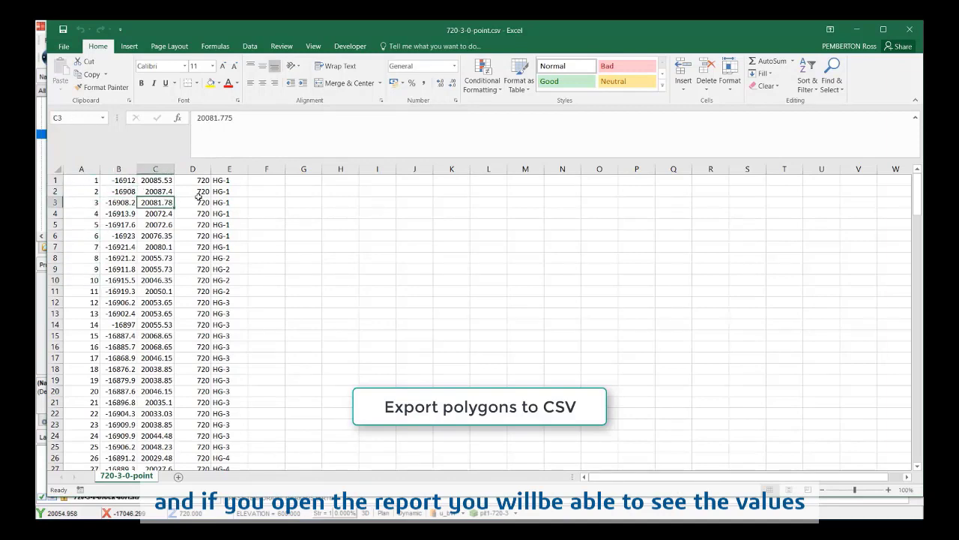
left_click(196, 199)
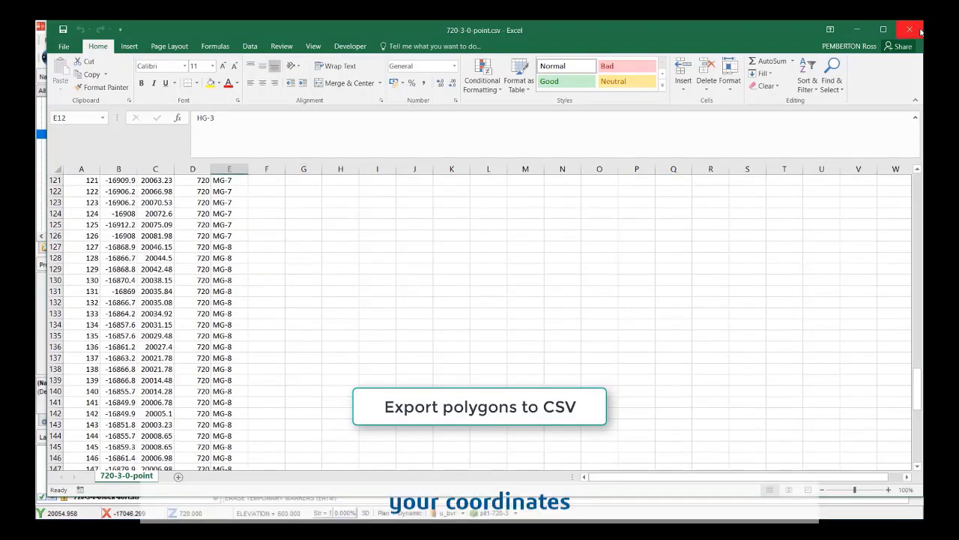
left_click(910, 30)
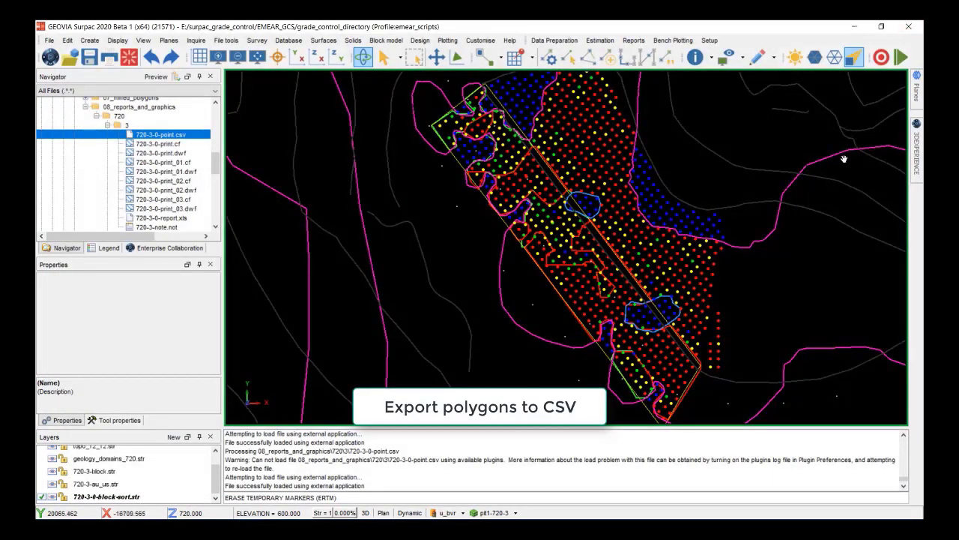
- Update the bench block model in the 3BM_the horizon directory from the local model for PIT1, bench crest elevation 720, blast number 3
left_click(633, 40)
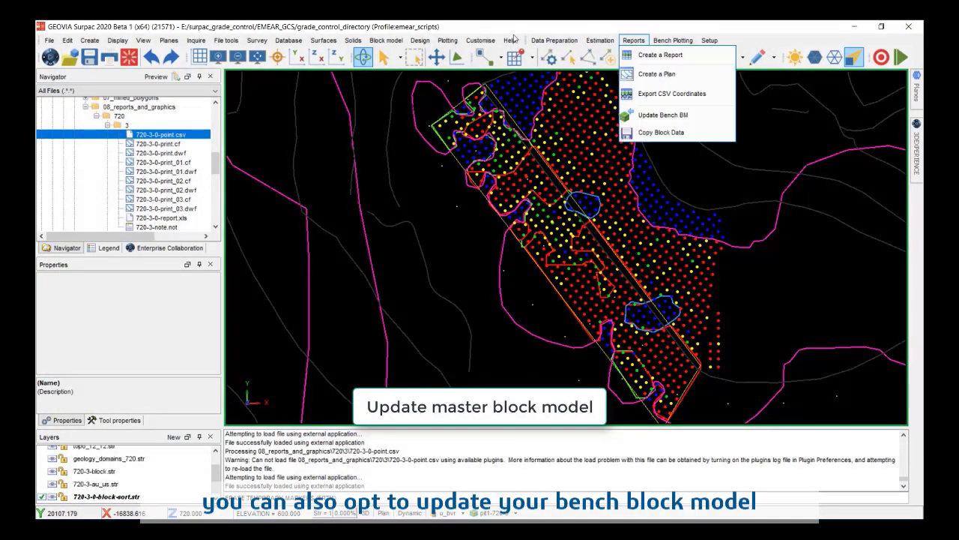
left_click(669, 117)
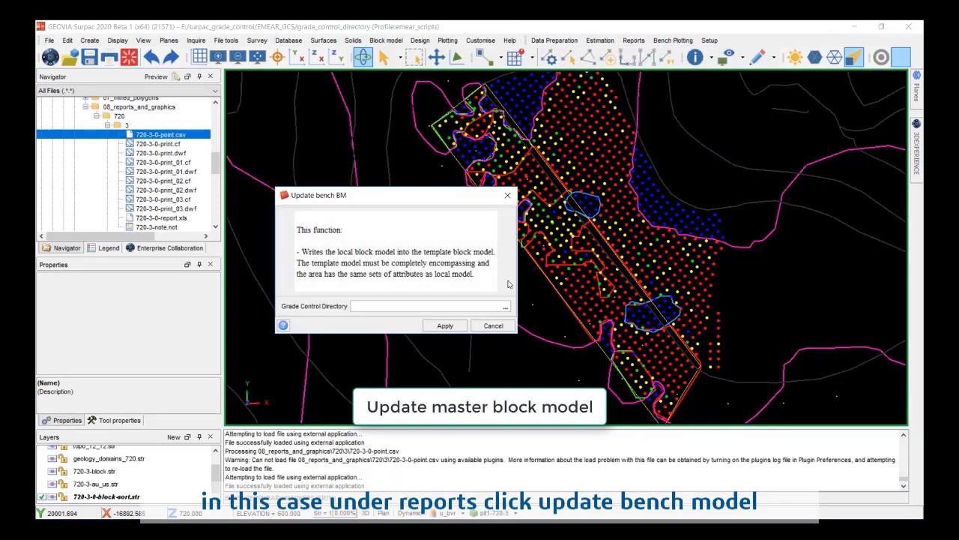
left_click(445, 326)
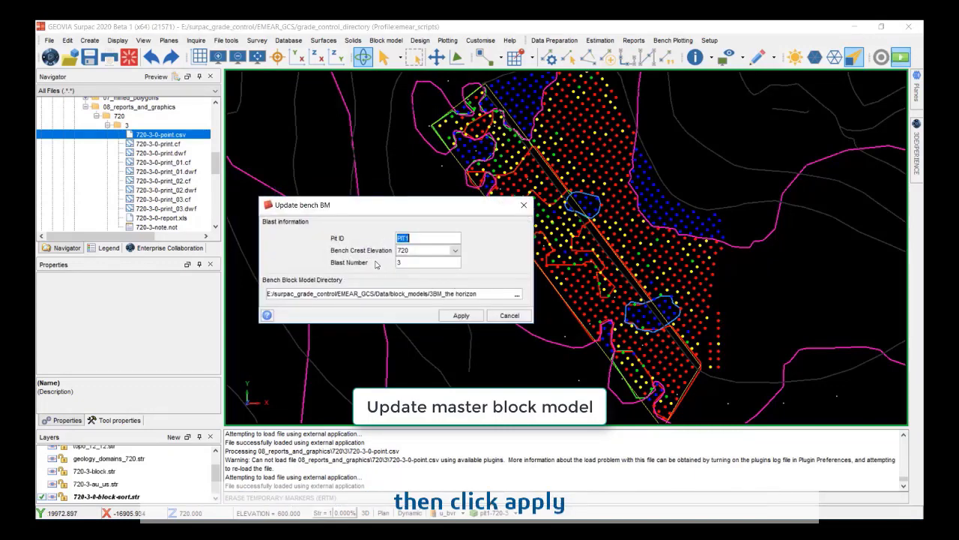
left_click(456, 319)
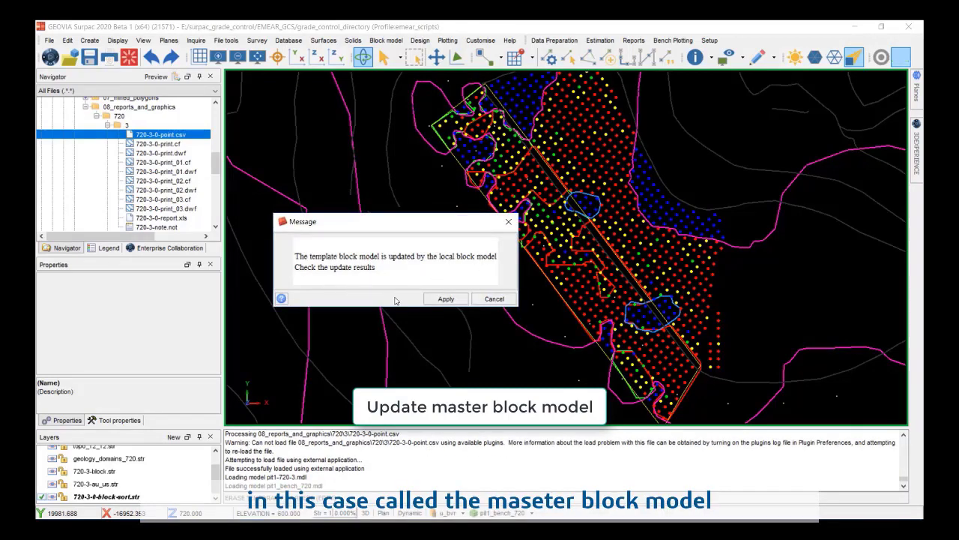
left_click(446, 298)
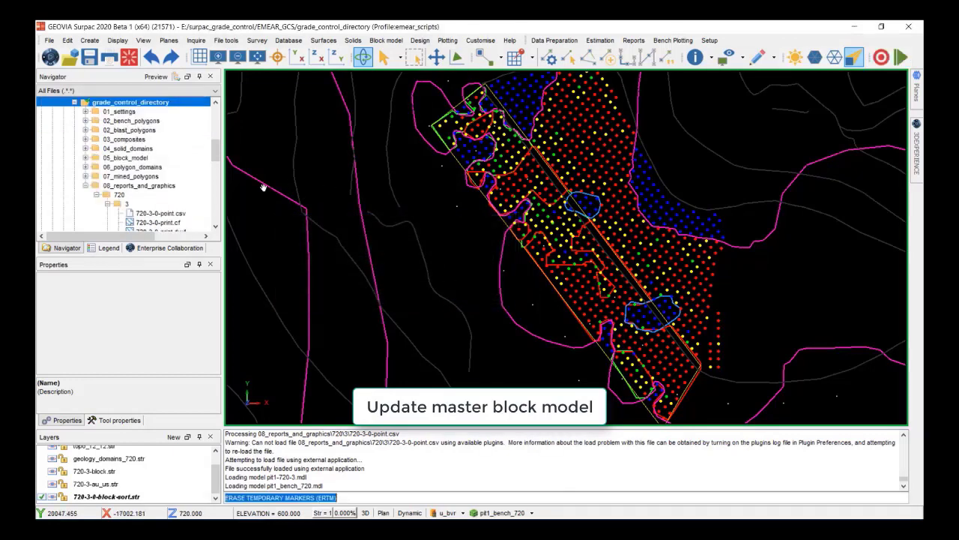
- Locate and select the block model pit1_bench_720.mdl in the Data/block_models/3BM_the horizon folder of EMEAR_GCS
scroll(138, 162, "up", 3)
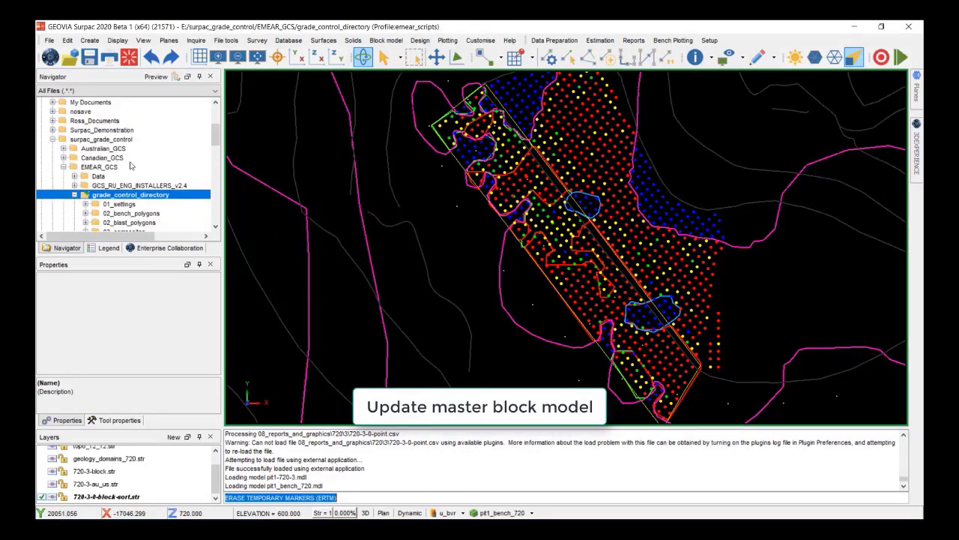
left_click(74, 177)
left_click(76, 181)
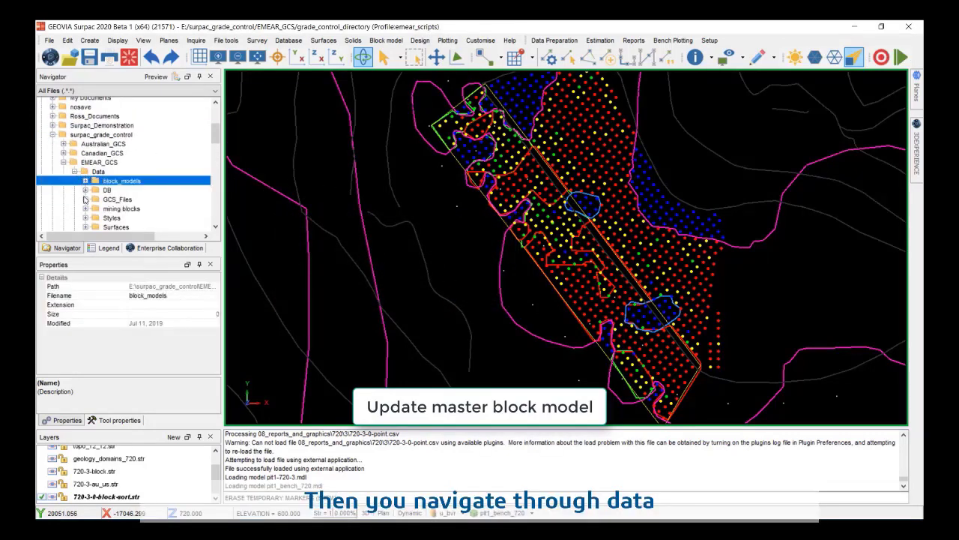
left_click(85, 181)
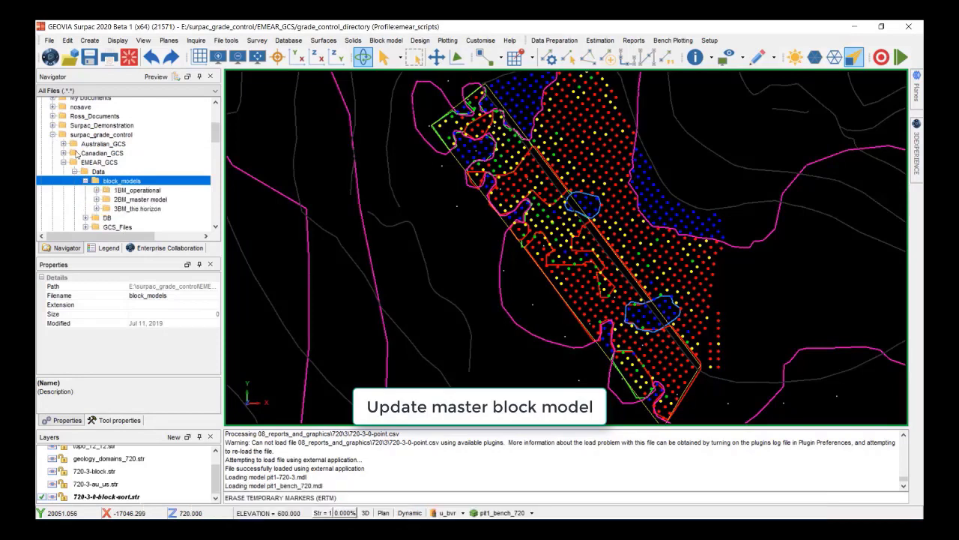
left_click(96, 209)
left_click(105, 209)
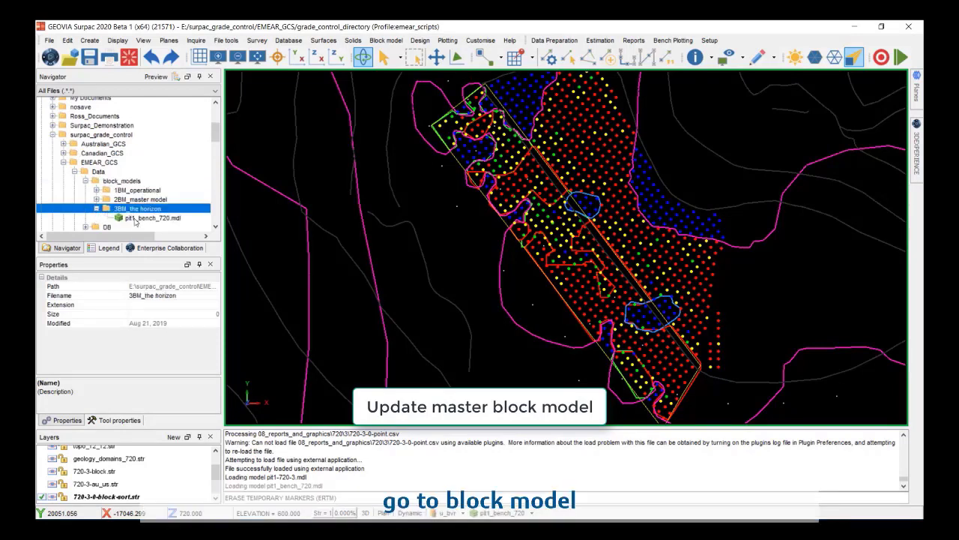
left_click(142, 218)
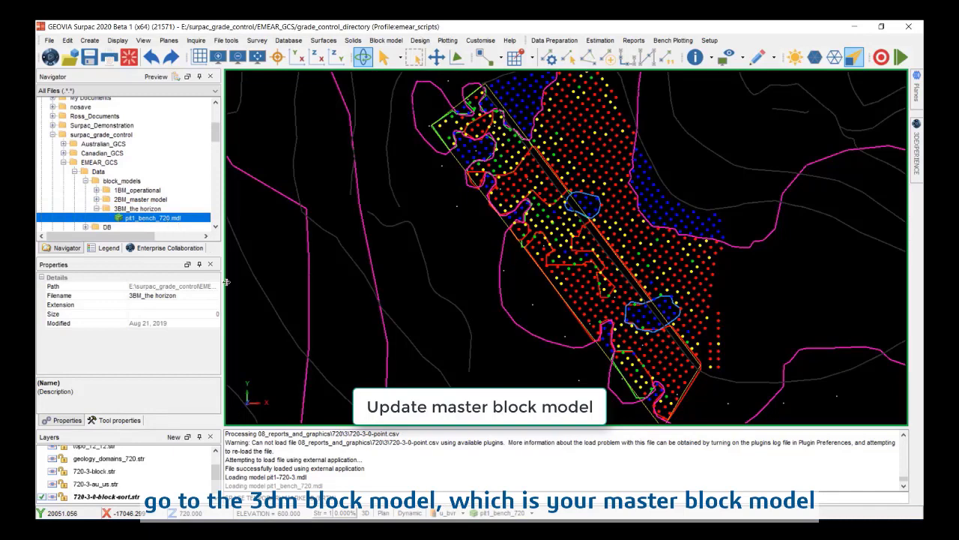